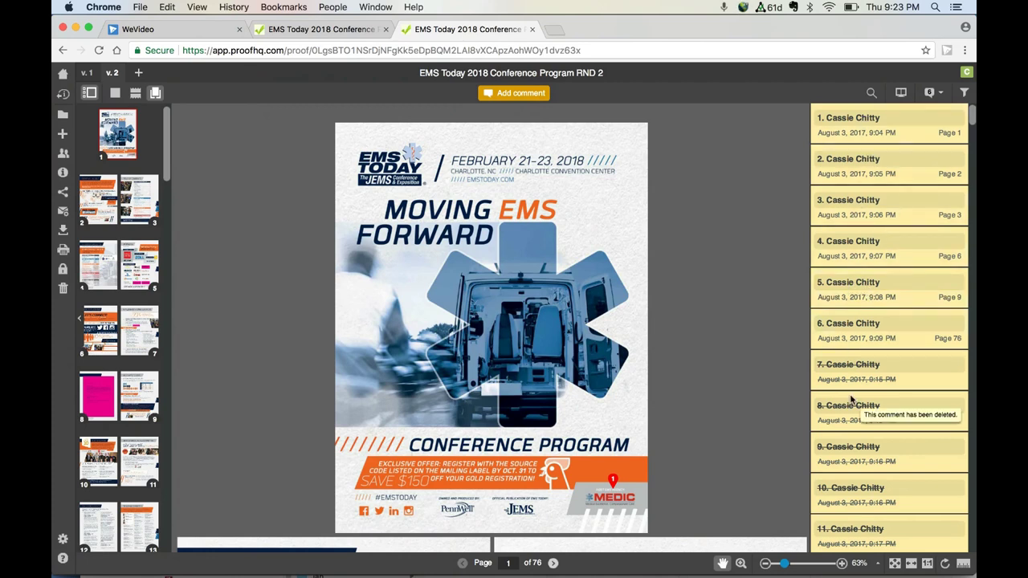
Step: Filter the comment list to the current page only and open the existing comments on pages 1 and 2
left_click(965, 94)
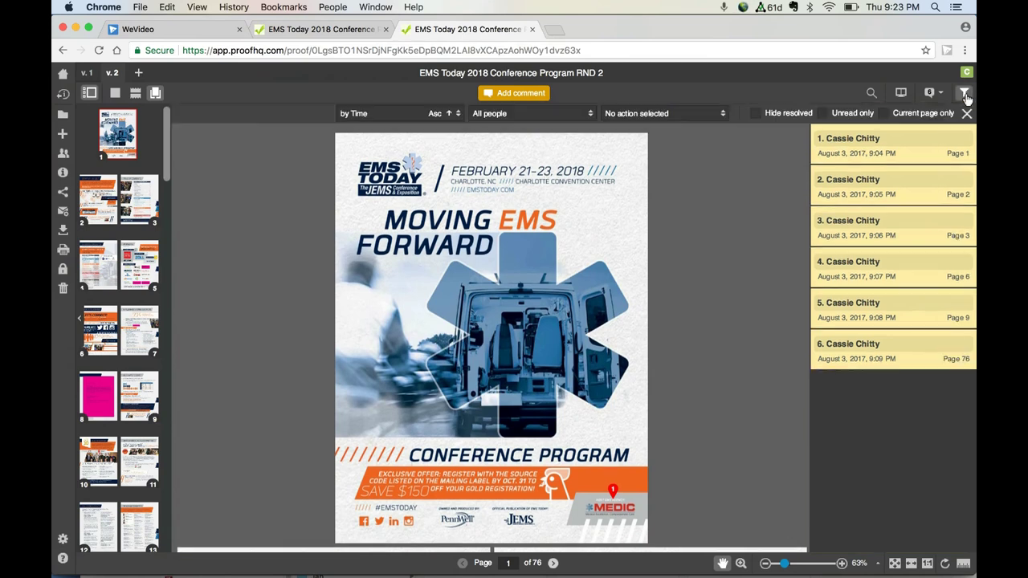
left_click(885, 116)
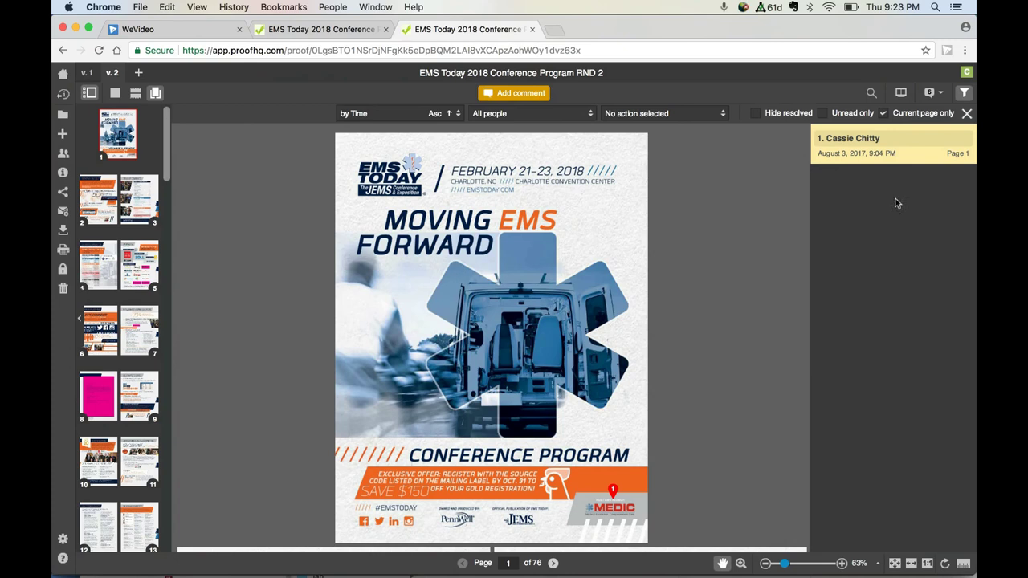
left_click(913, 160)
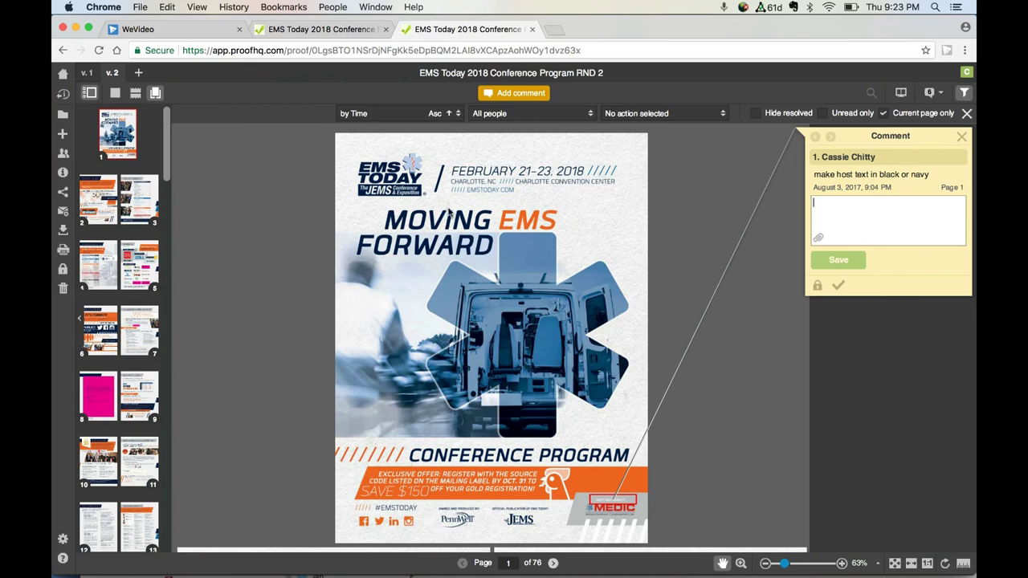
left_click(104, 215)
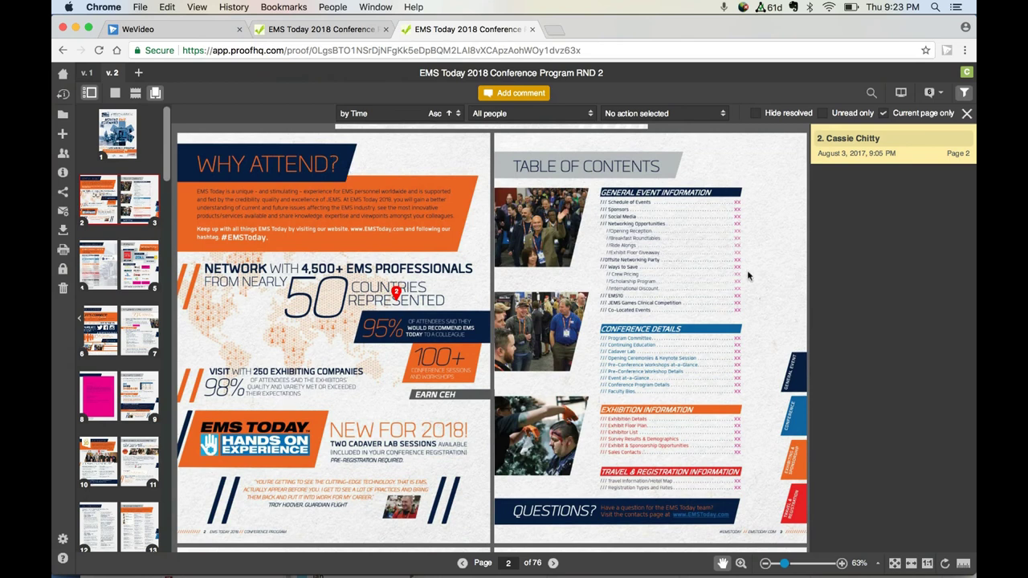
left_click(918, 145)
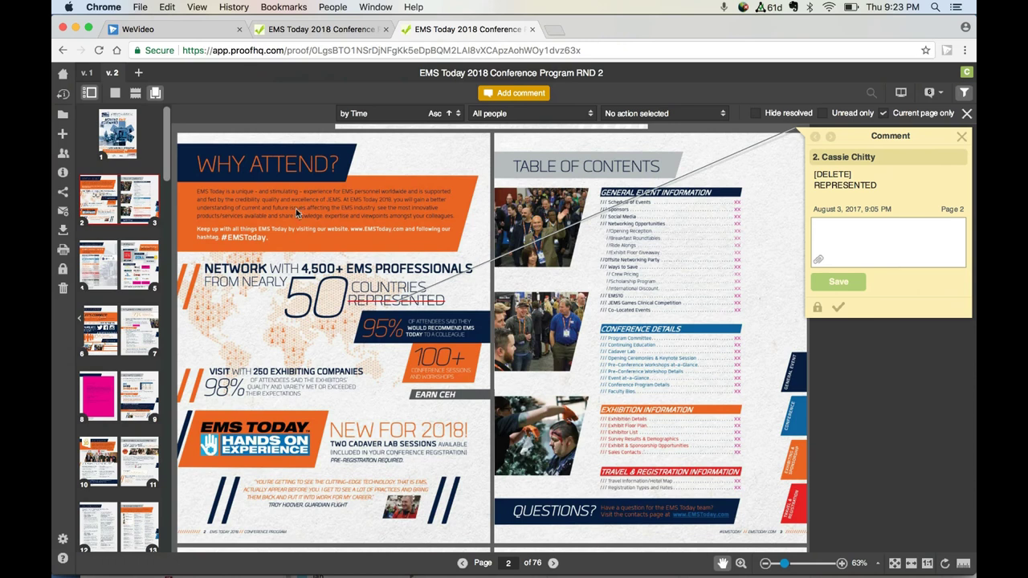
Step: Add a comment on page 2 with a rectangle around the "EARN CEH" callout, reading "make call out larger", and save it
left_click(507, 95)
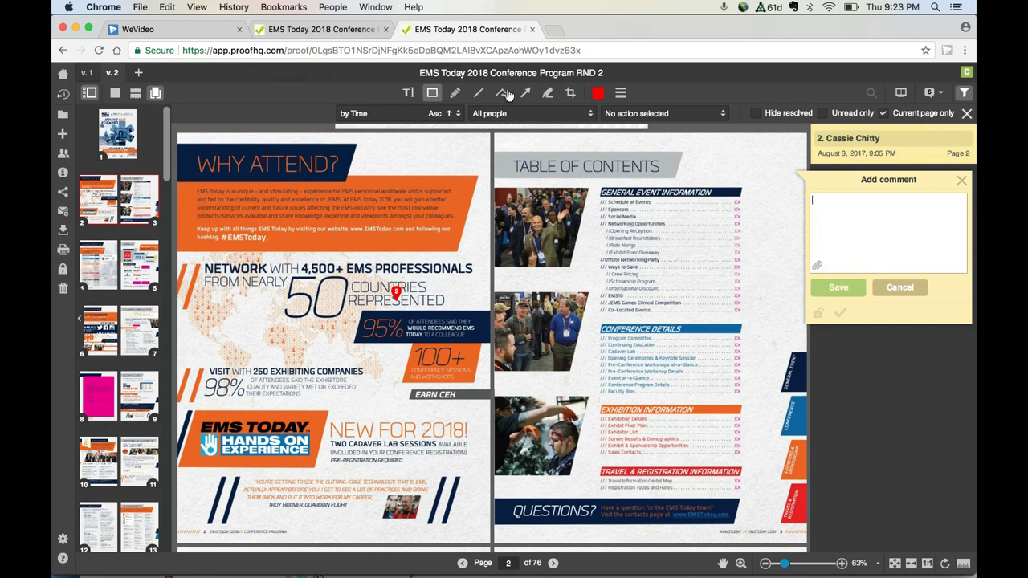
left_click(432, 94)
left_click_drag(401, 386, 486, 407)
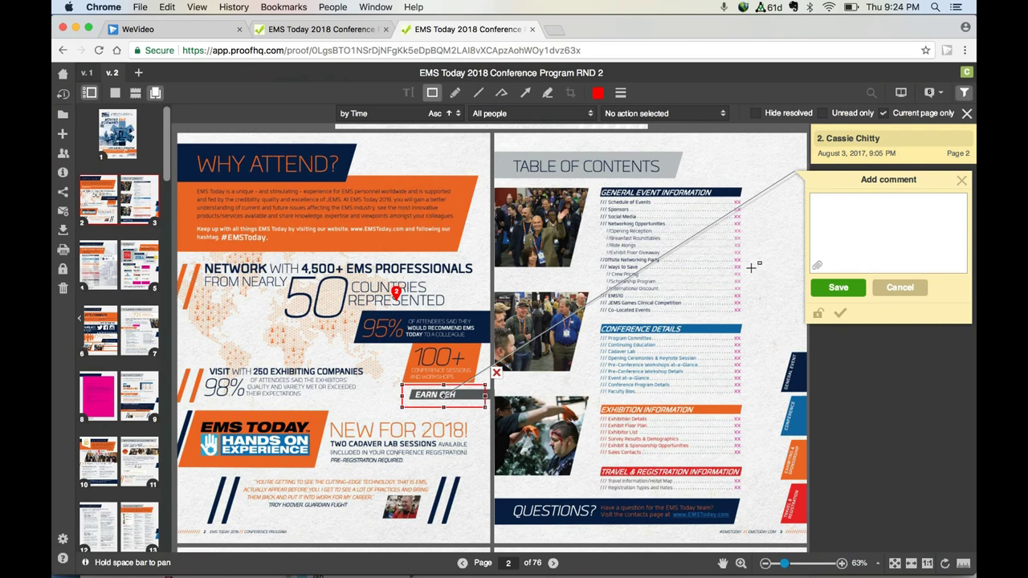
left_click(825, 217)
type("make cal")
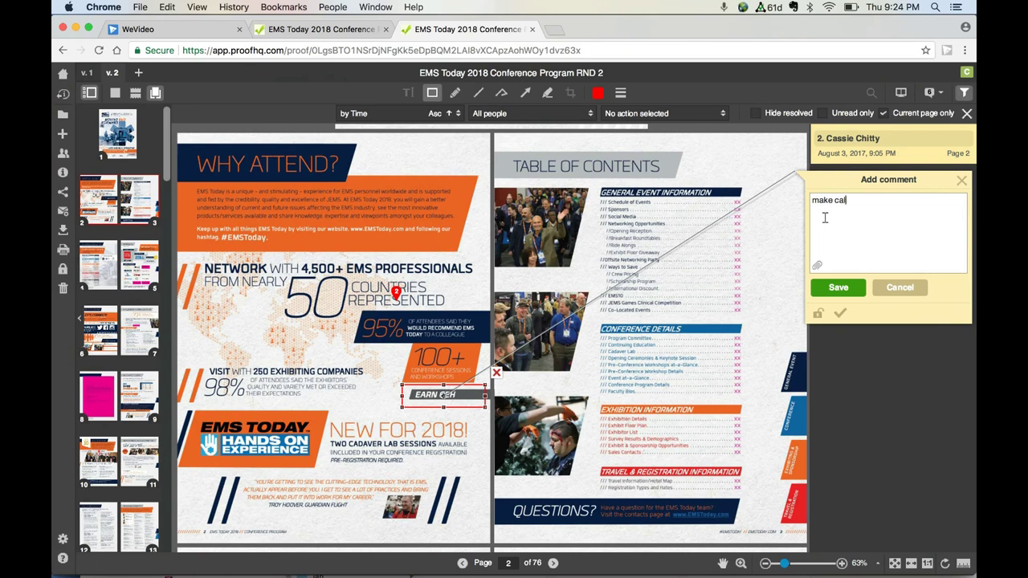
type("l out larger")
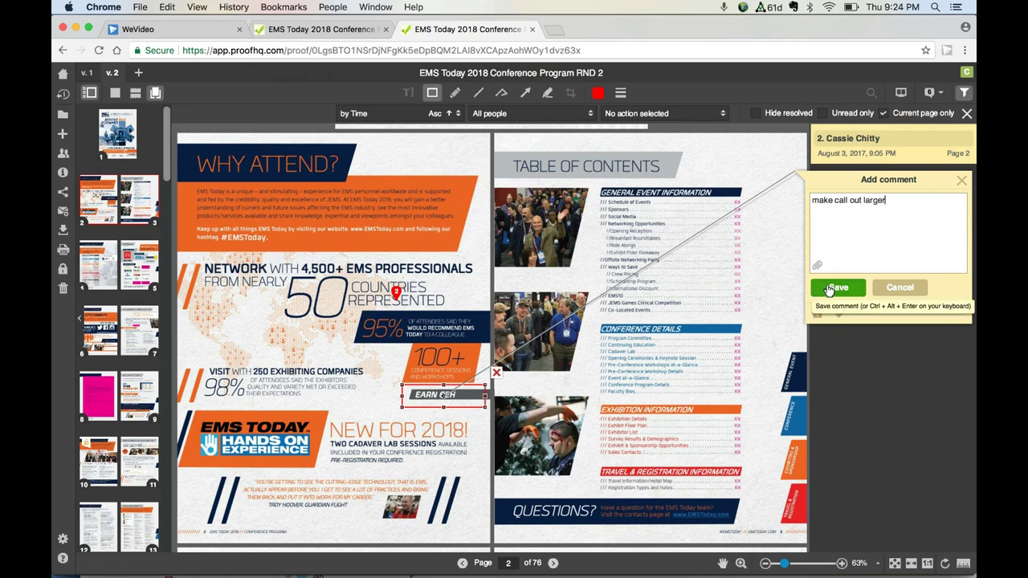
left_click(829, 289)
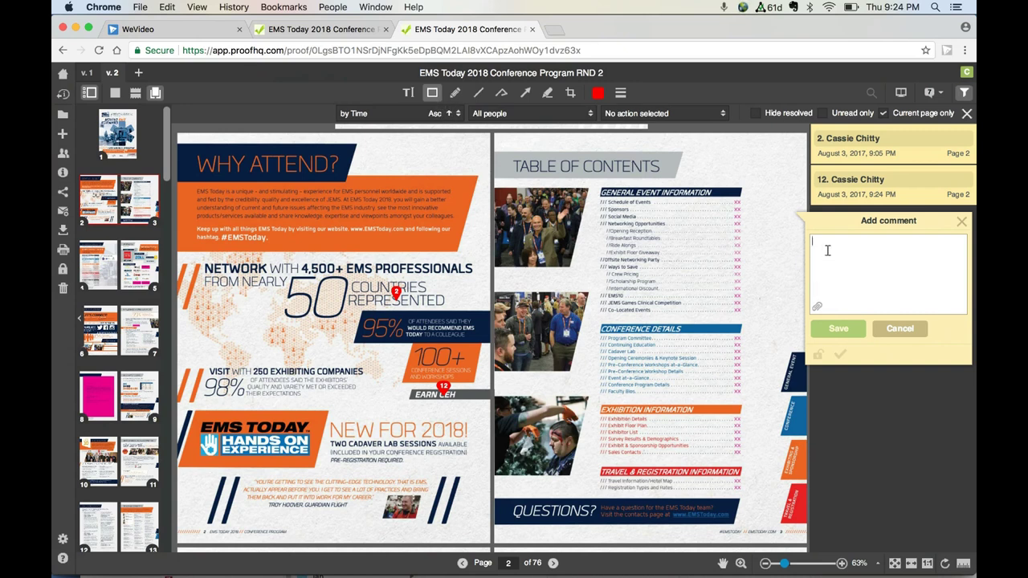
Step: Draft a comment on page 2 reading "change to 2" without any markup, and discard it
type("change to 2")
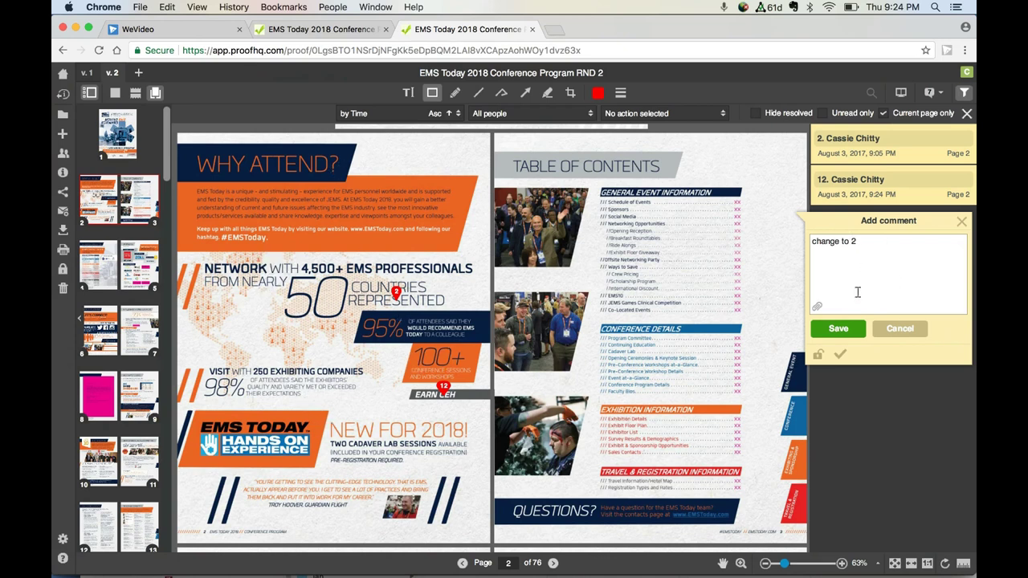
left_click(901, 331)
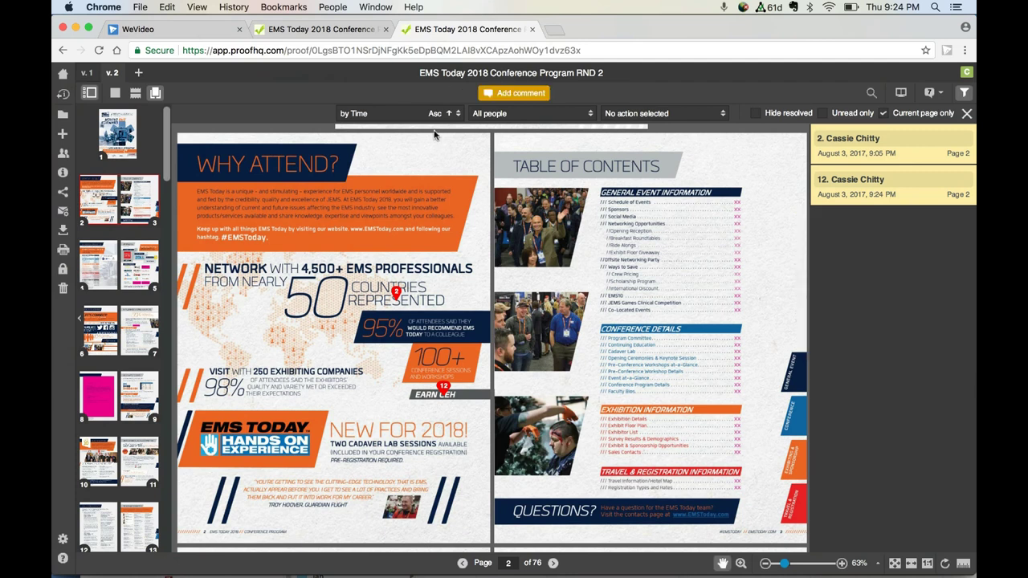
Step: On page 3, try marking the "Opening Reception" text for replacement with "Opening Dinner", and switch the markup to strikethrough
left_click(502, 98)
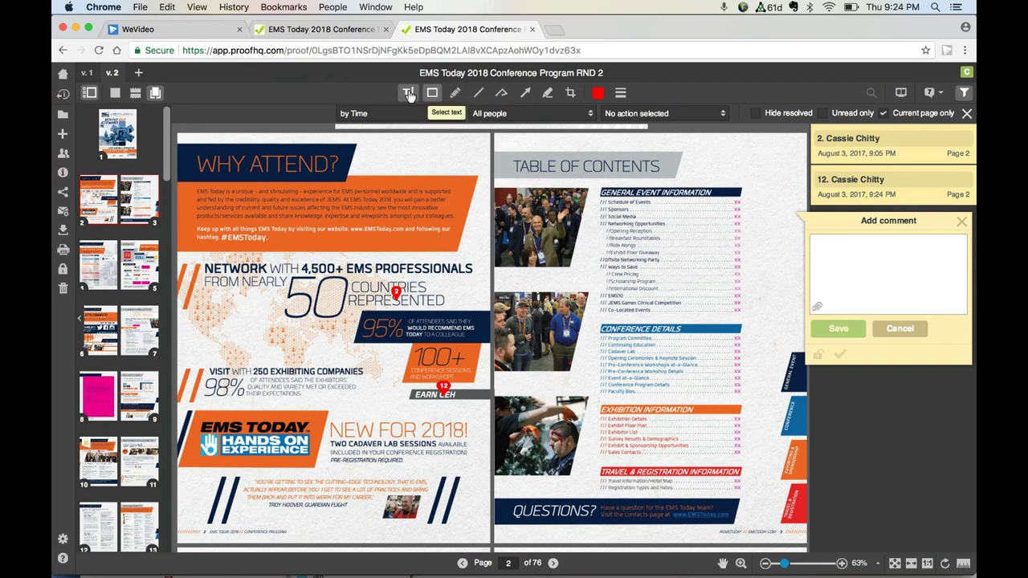
left_click(141, 210)
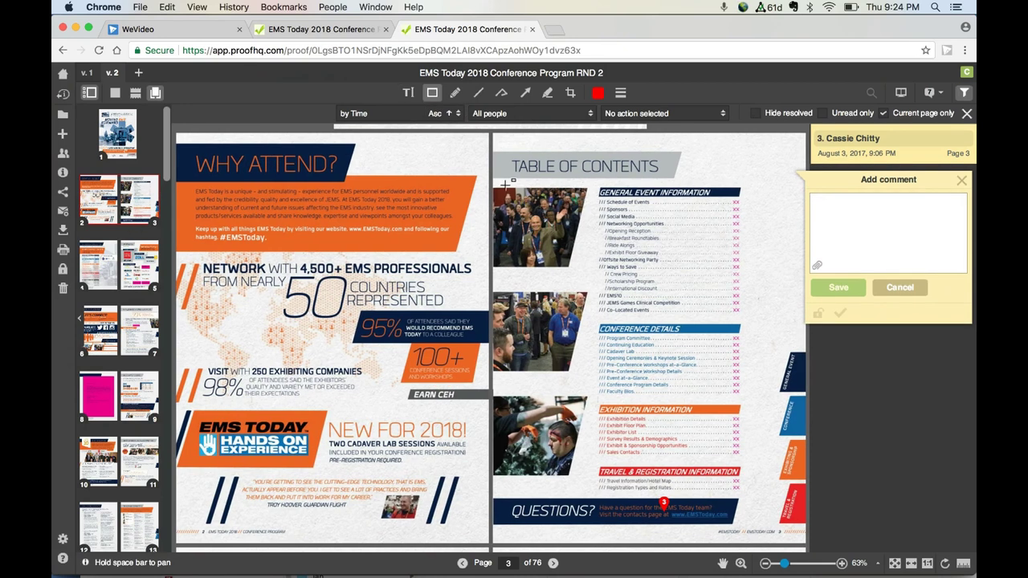
left_click(408, 93)
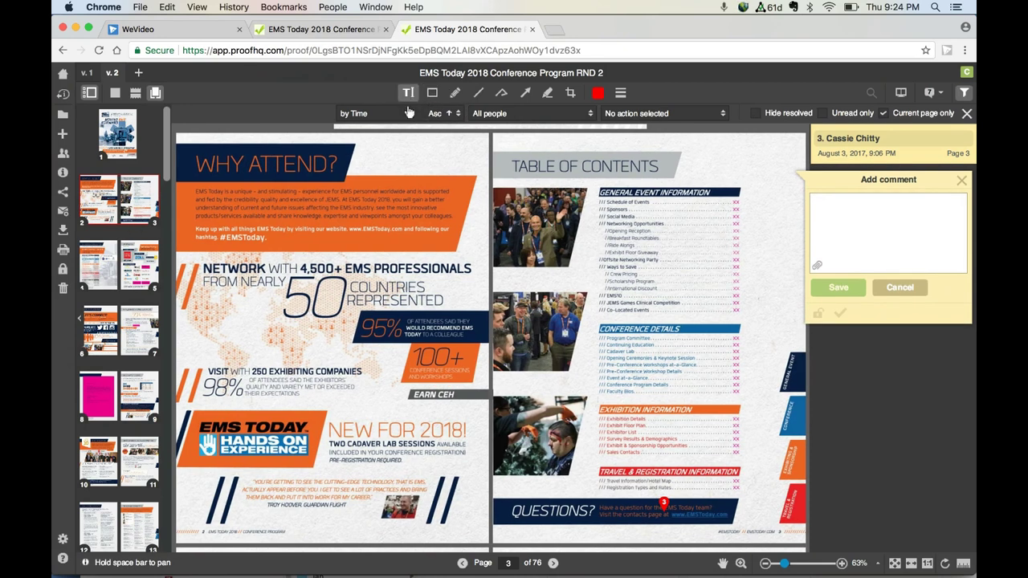
left_click_drag(607, 231, 652, 232)
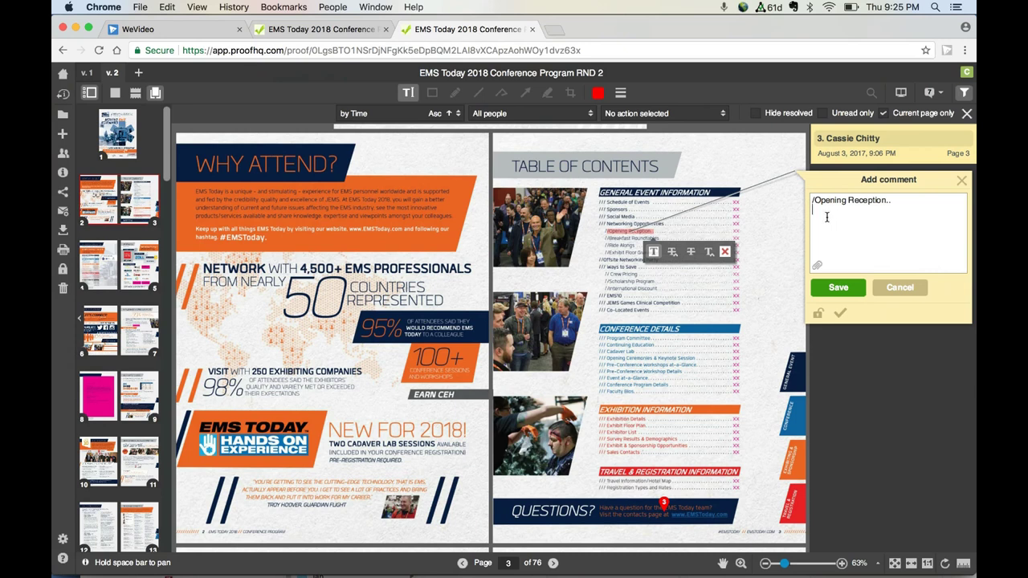
left_click(673, 254)
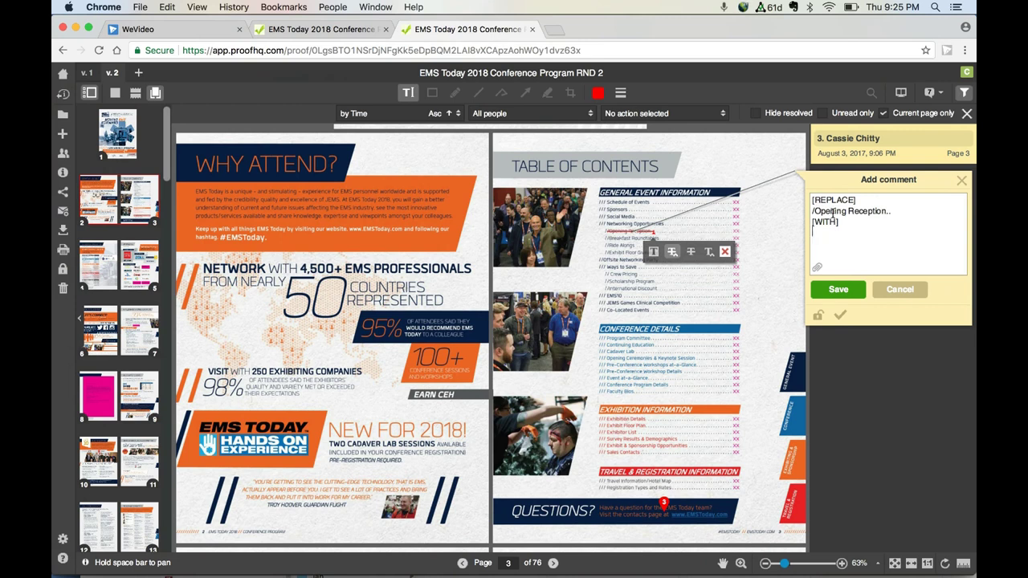
type("Opening Dinner")
left_click(692, 254)
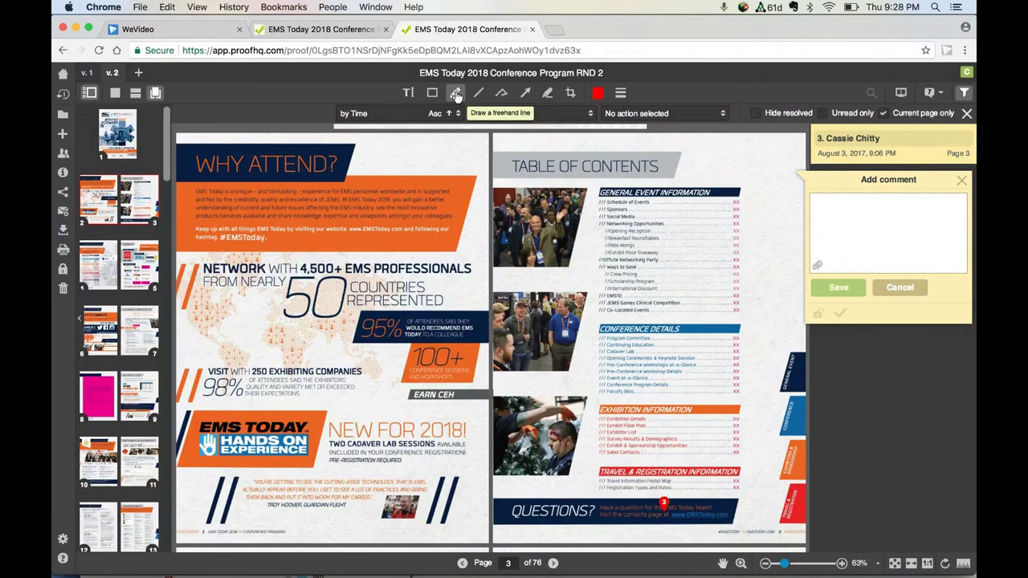
Step: Try a freehand line through the "WHY ATTEND?" heading as comment markup, and cancel the comment
left_click(455, 95)
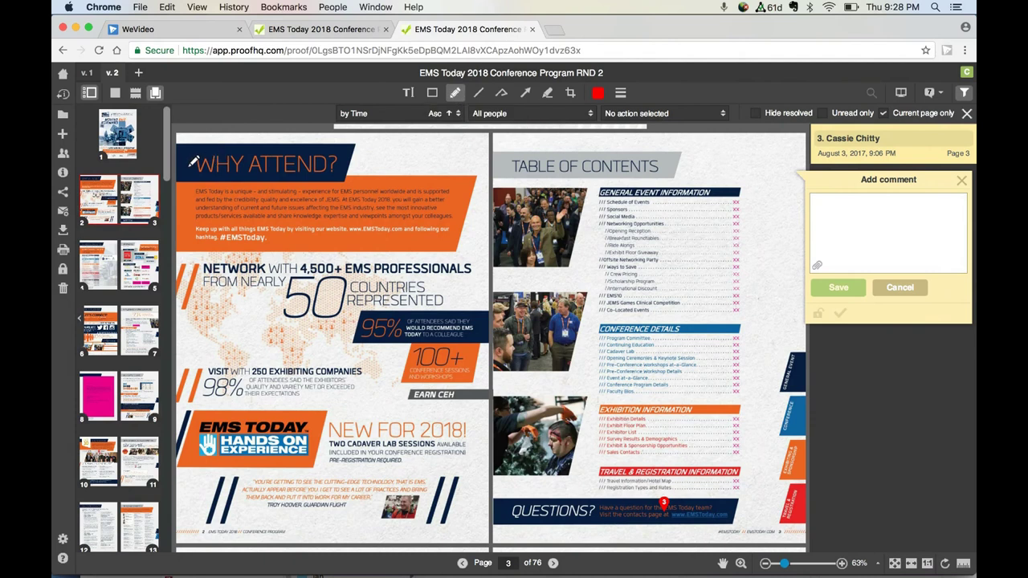
left_click_drag(187, 169, 340, 160)
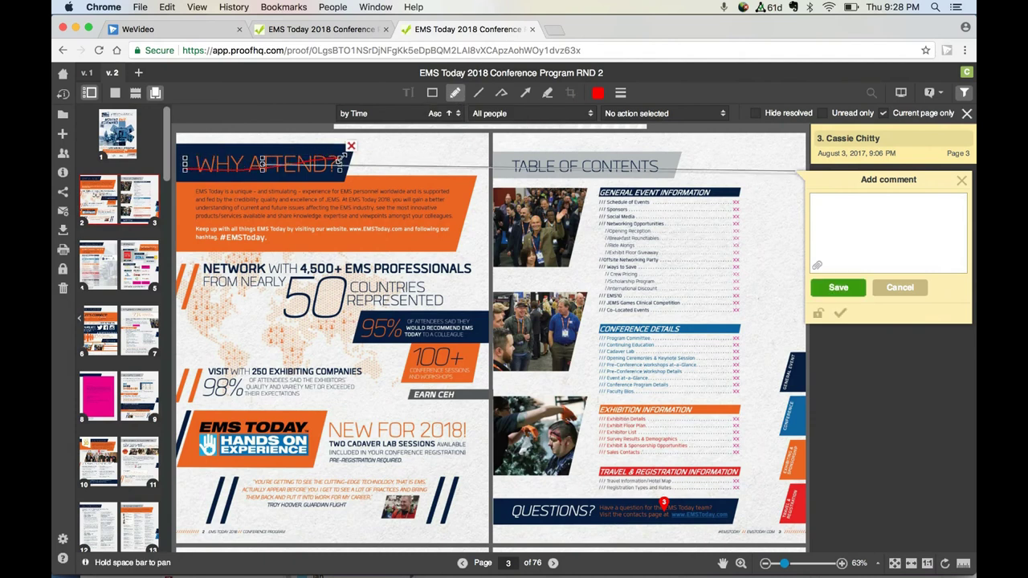
left_click(899, 287)
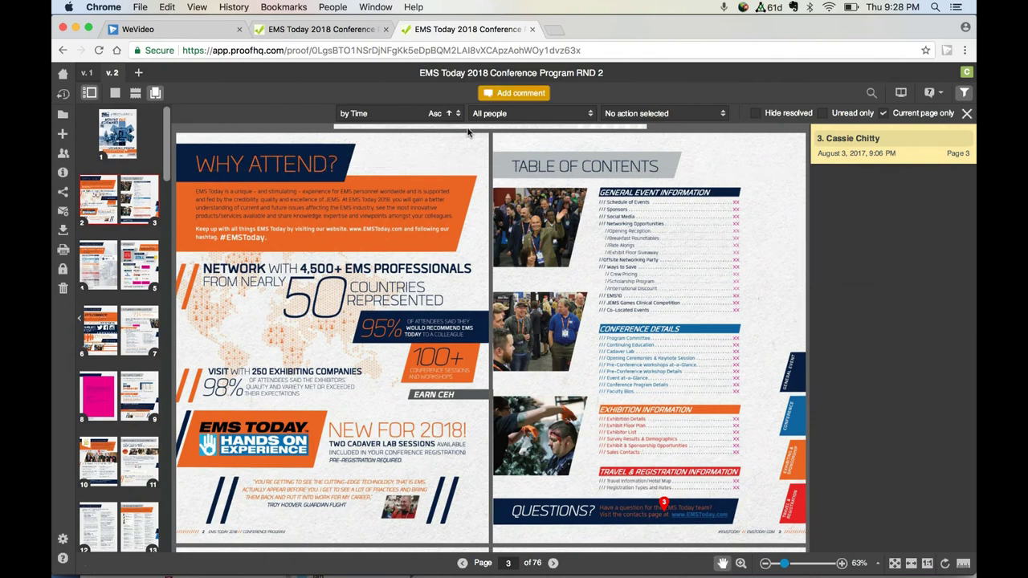
Step: Try a freehand circle around the large "50" as markup for a new comment, and cancel it
left_click(508, 95)
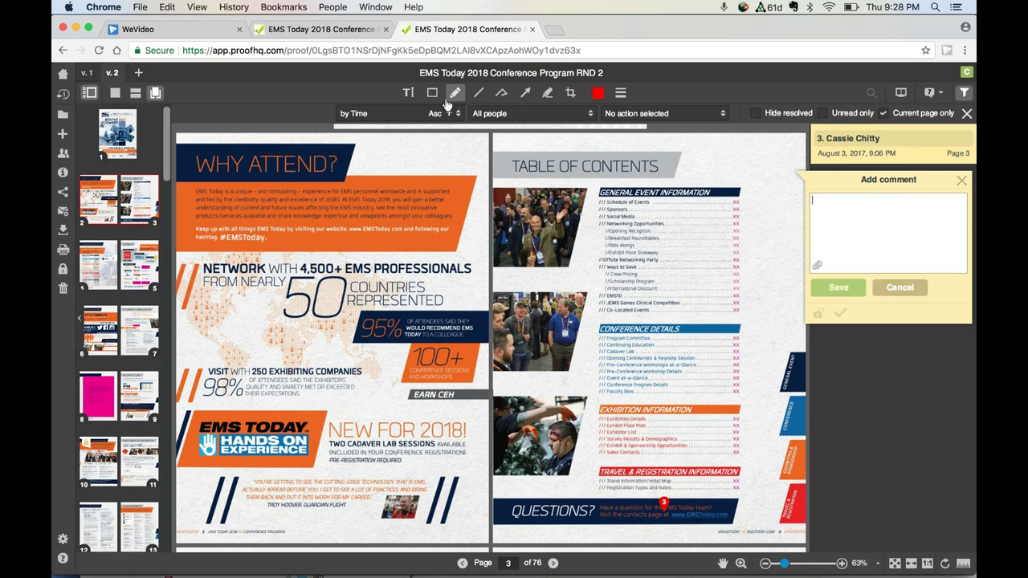
mouse_move(266, 265)
left_mouse_down()
mouse_move(299, 267)
mouse_move(350, 336)
mouse_move(251, 305)
mouse_move(279, 269)
left_mouse_up()
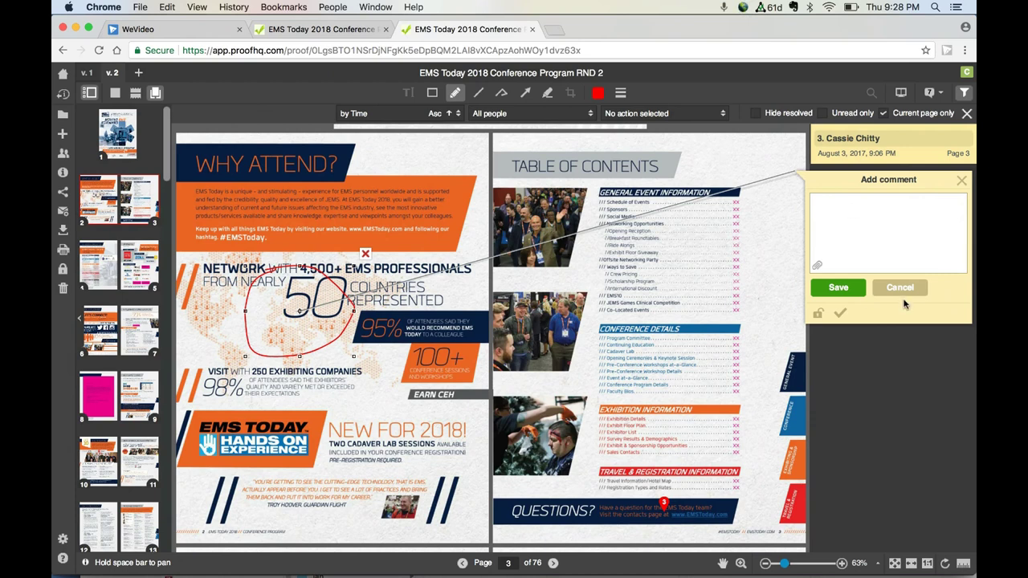
left_click(854, 218)
left_click(898, 289)
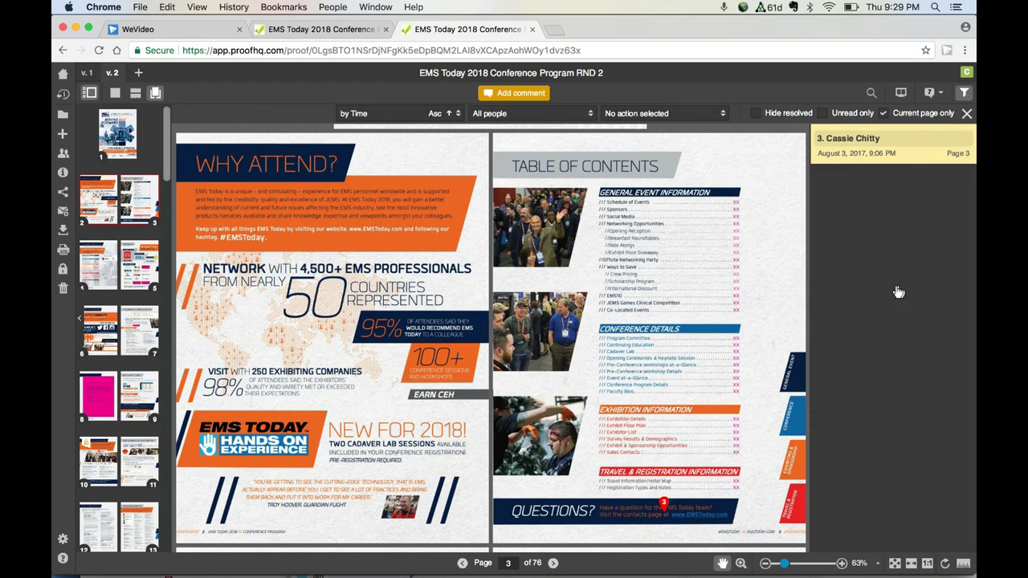
Step: Try an arrow at the lowest photo on page 3 with the comment "this is gross YUCK", and cancel it
left_click(528, 94)
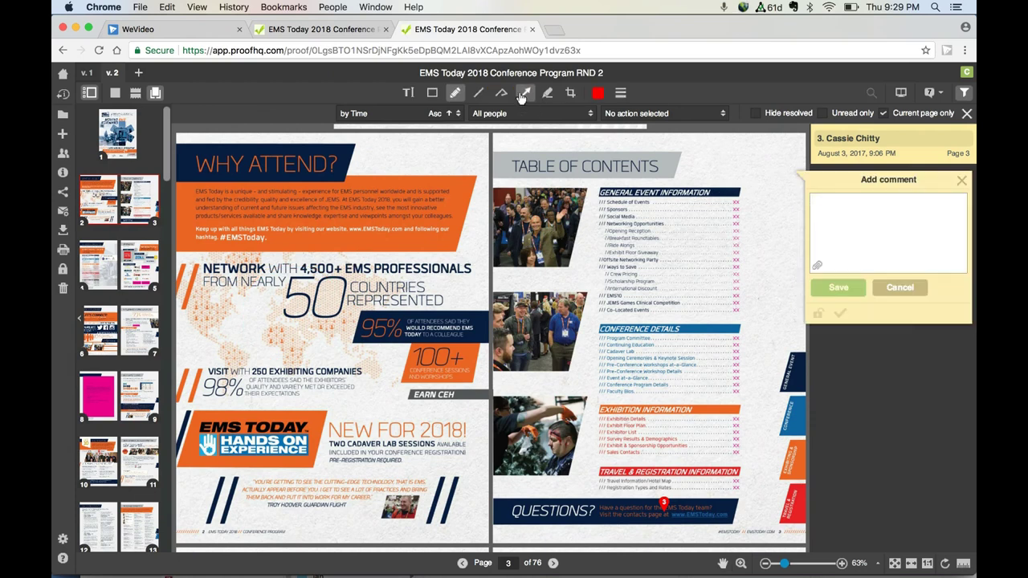
left_click(478, 93)
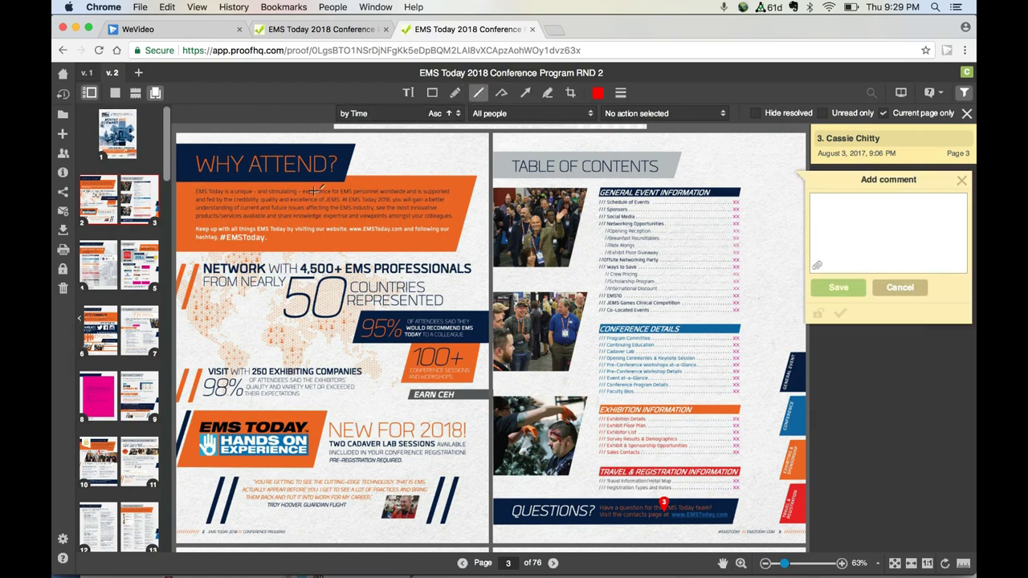
left_click(526, 96)
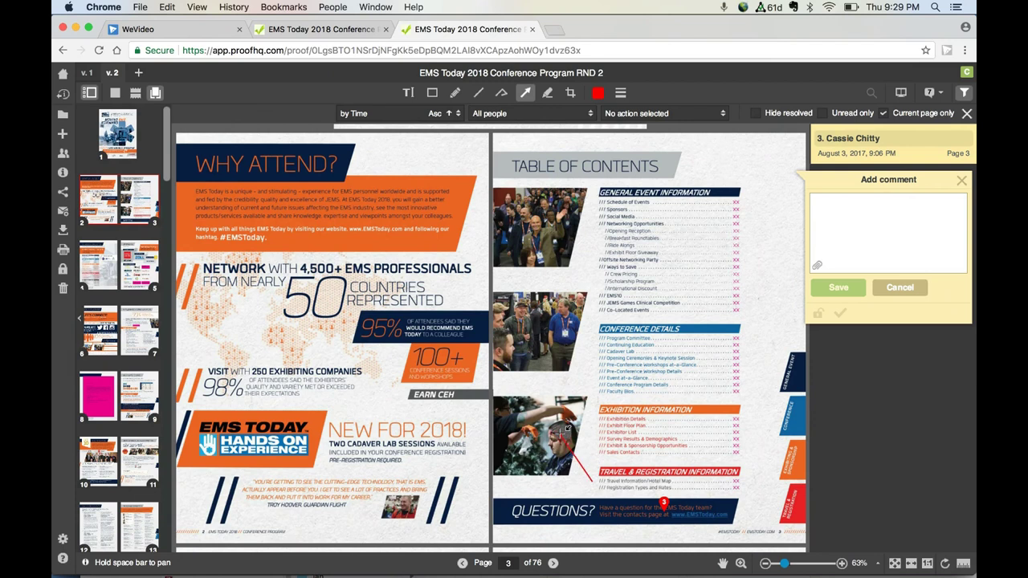
left_click(852, 233)
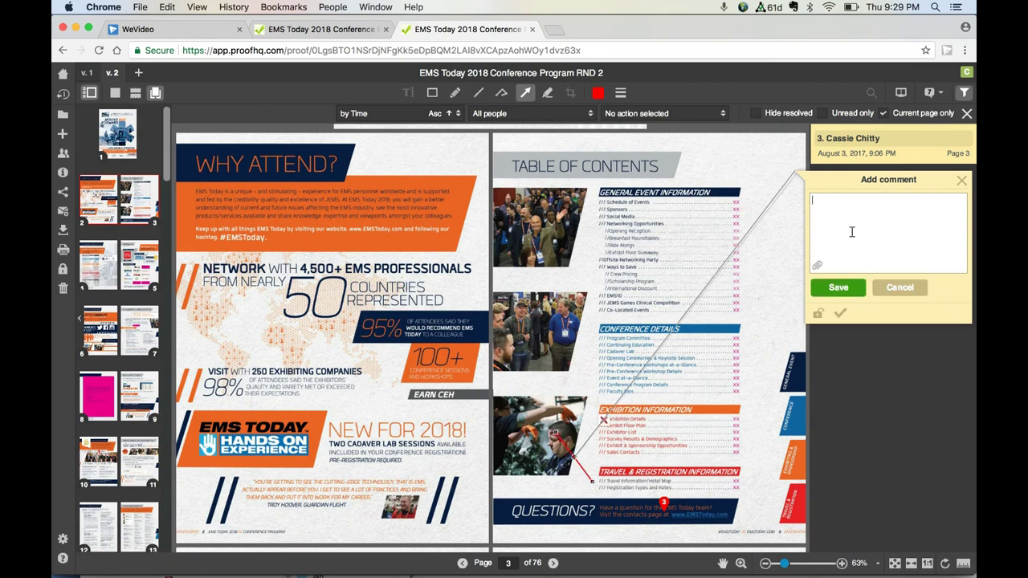
type("this is gross YUCK")
left_click(901, 288)
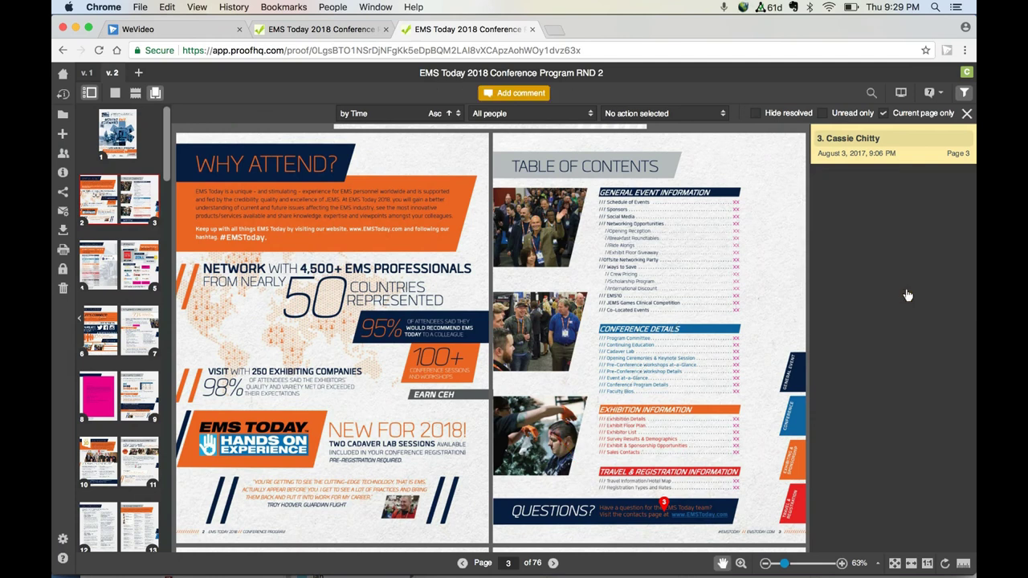
Step: Try a red highlight over the upper part of the table of contents with placeholder comment text, and cancel it
left_click(521, 94)
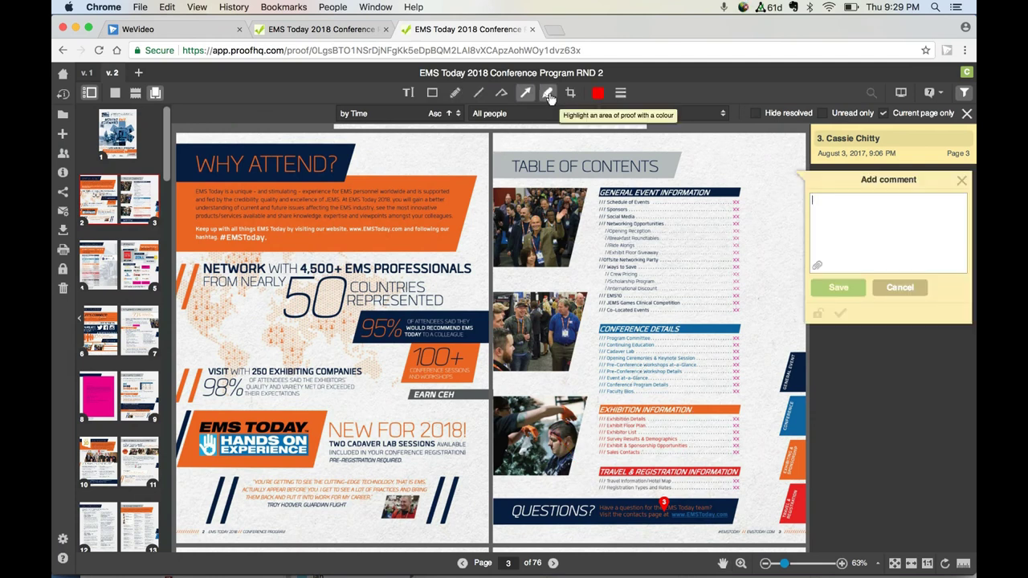
left_click(548, 95)
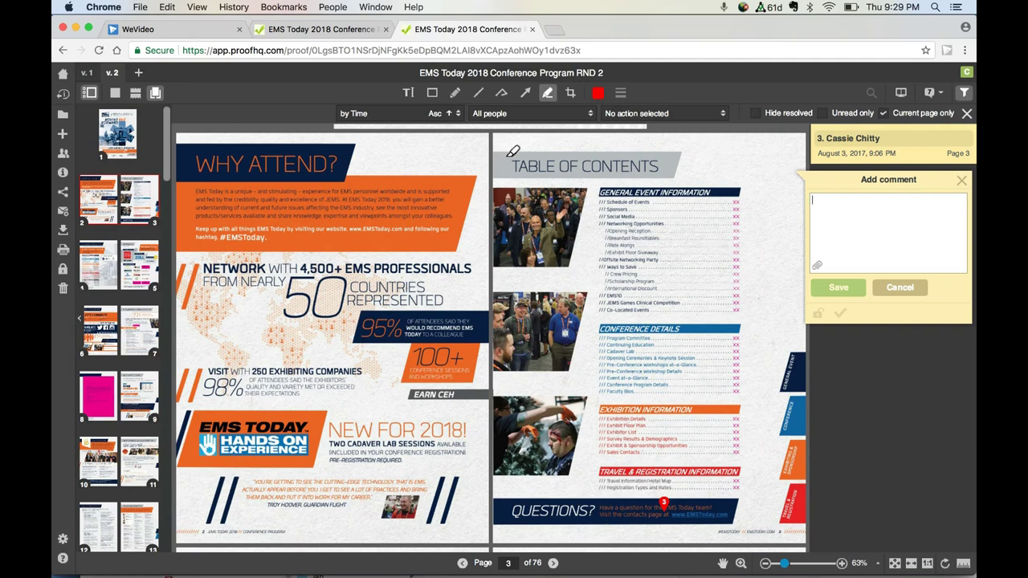
mouse_move(508, 158)
left_mouse_down()
mouse_move(684, 170)
mouse_move(666, 176)
mouse_move(677, 163)
mouse_move(653, 222)
mouse_move(685, 271)
mouse_move(779, 304)
mouse_move(732, 252)
mouse_move(779, 272)
mouse_move(775, 321)
left_mouse_up()
left_click(858, 210)
type("fdlkas;dknfpoim")
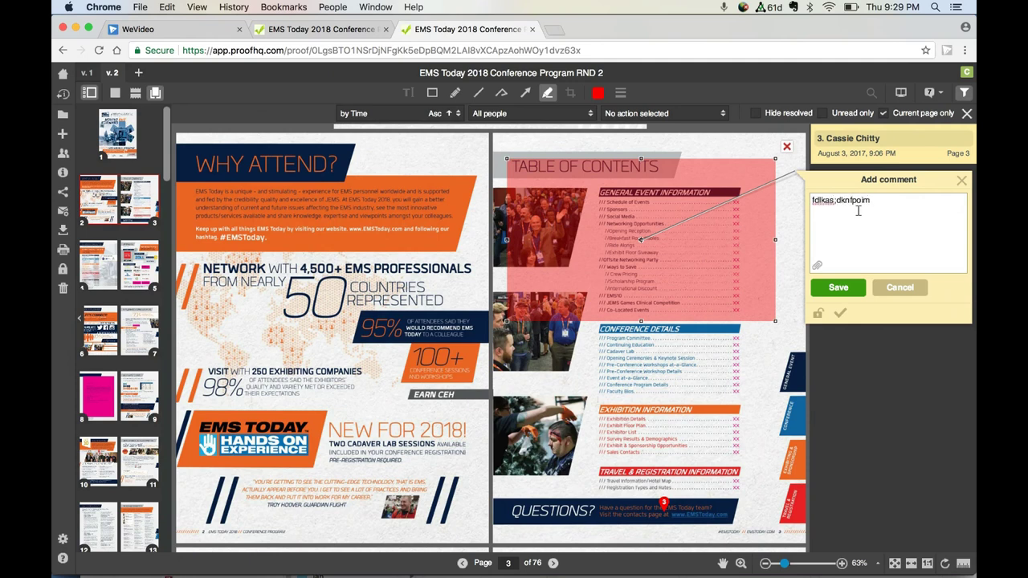
left_click(900, 288)
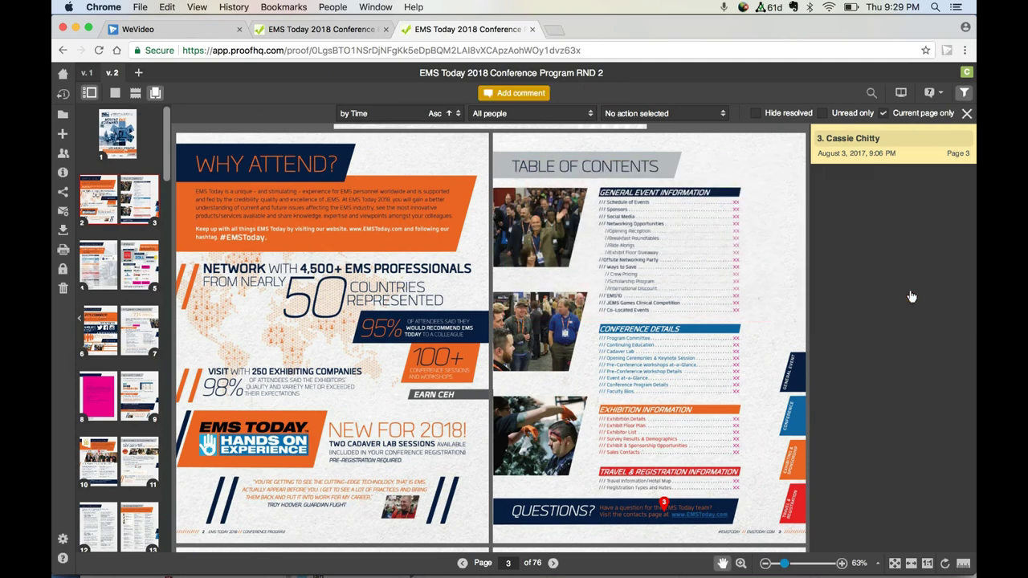
left_click(512, 94)
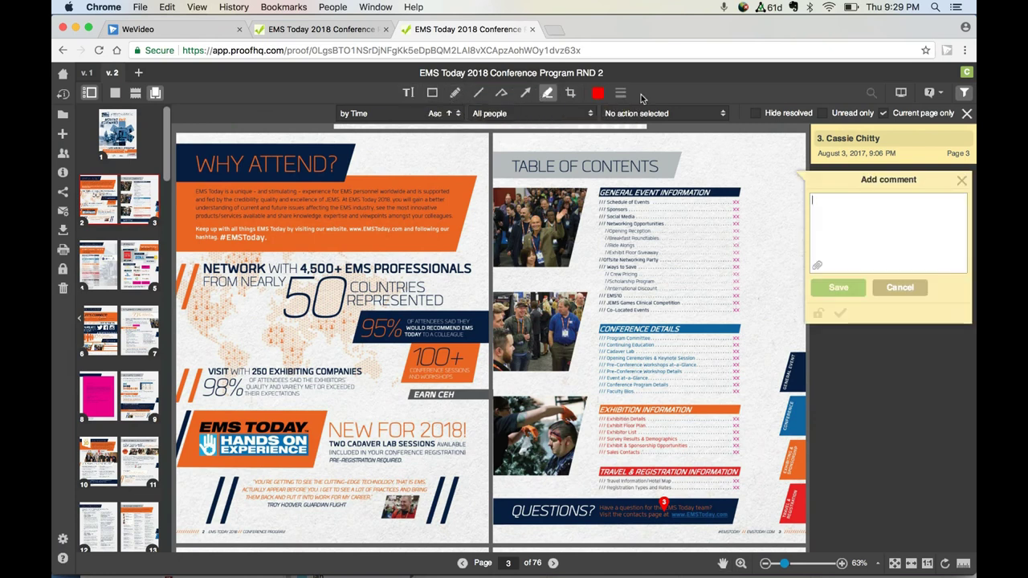
left_click(962, 182)
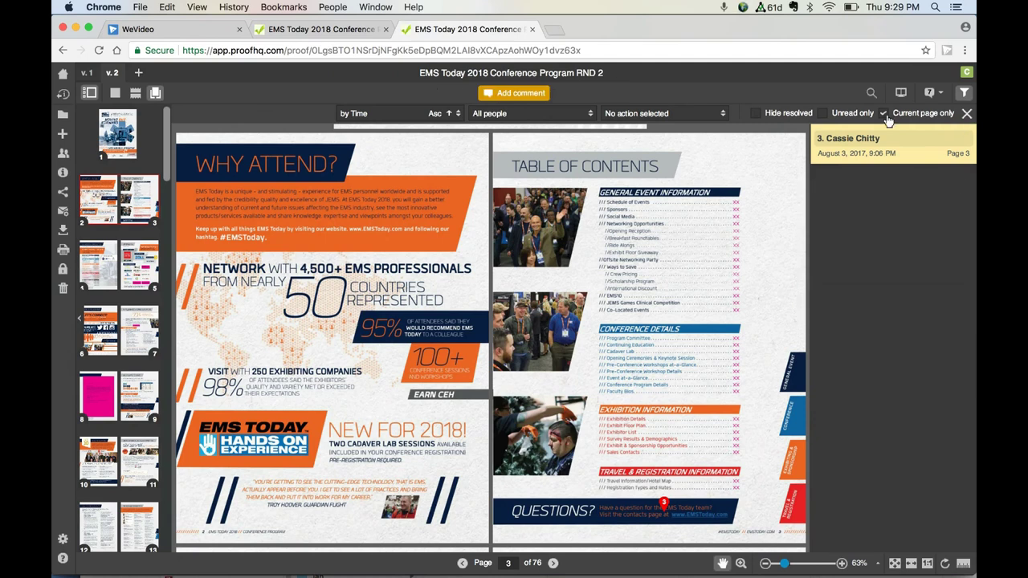
Step: Open a new blank comment and sort the existing comments by page in ascending order
left_click(514, 93)
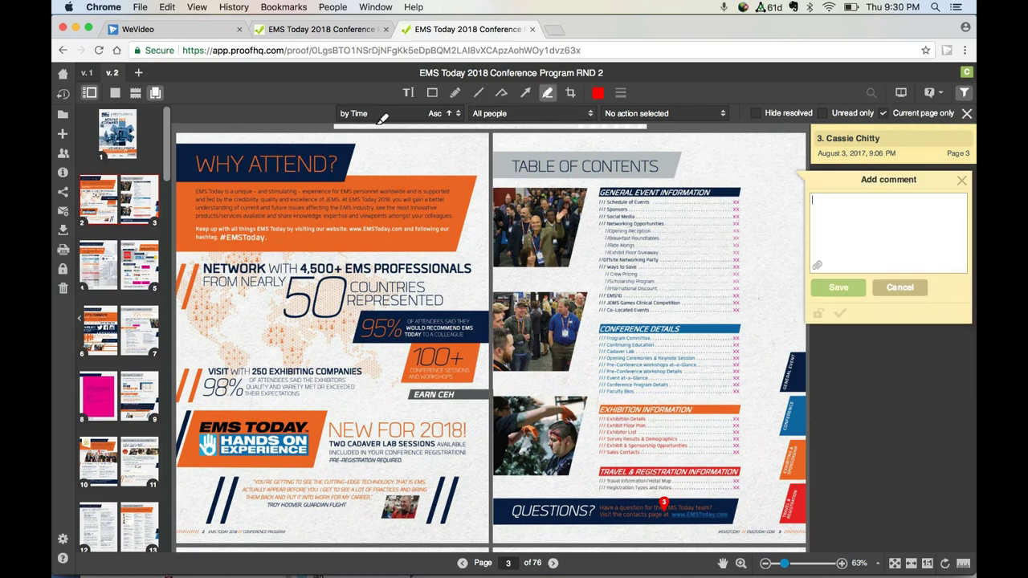
left_click(451, 117)
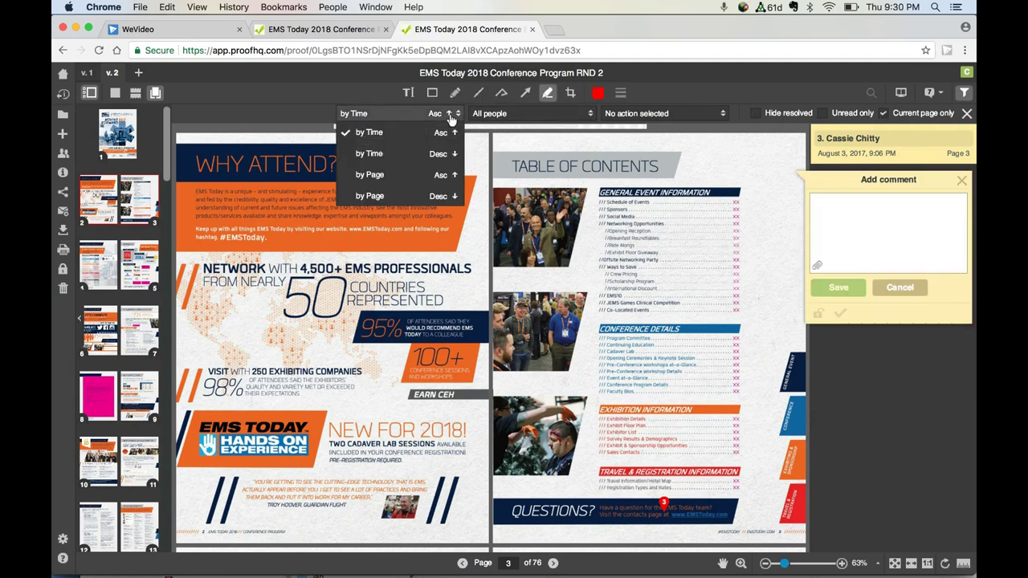
left_click(379, 179)
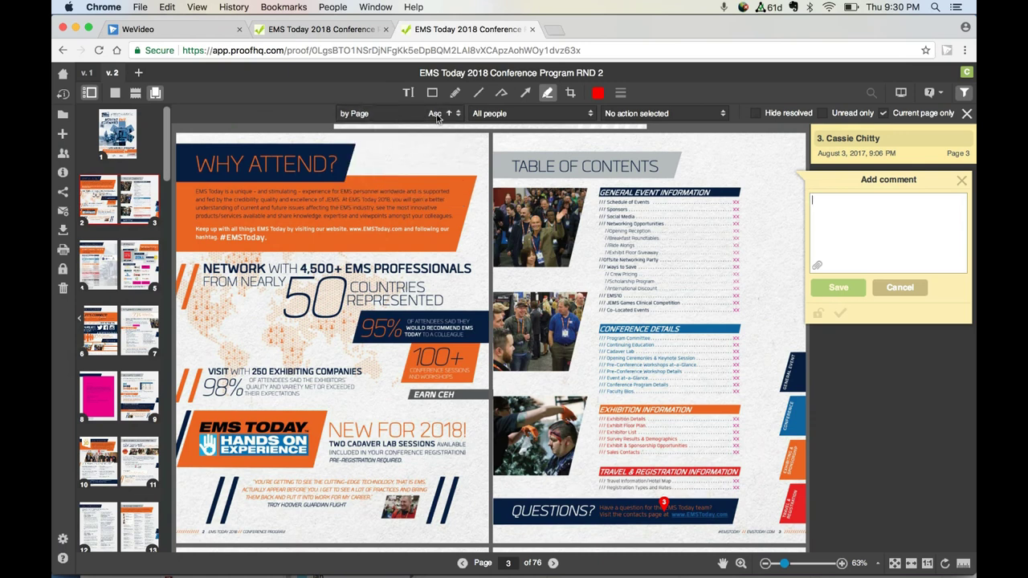
Step: Filter the comments to only the fifth reviewer in the people list, without limiting them to the current page
left_click(518, 117)
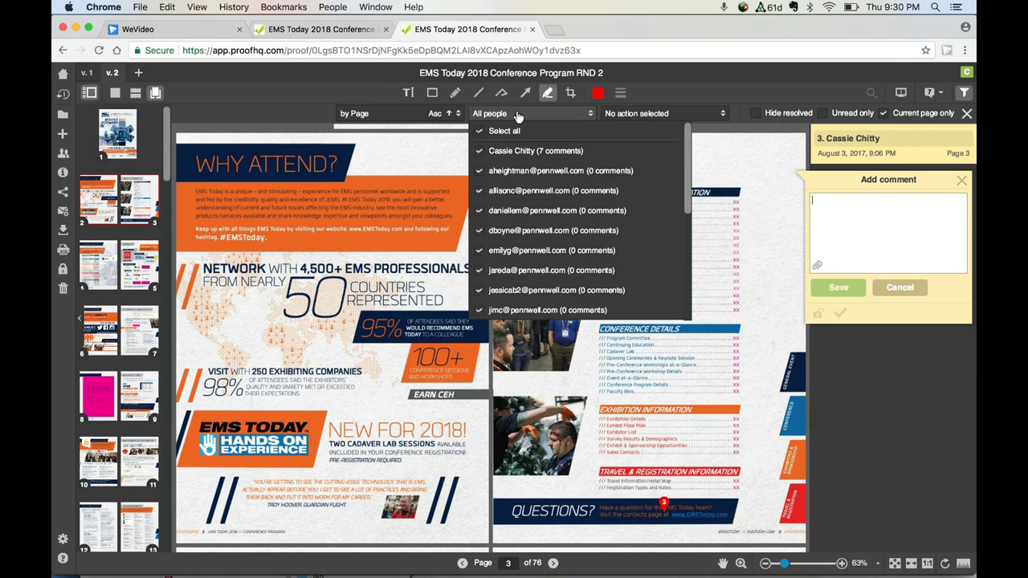
left_click(480, 131)
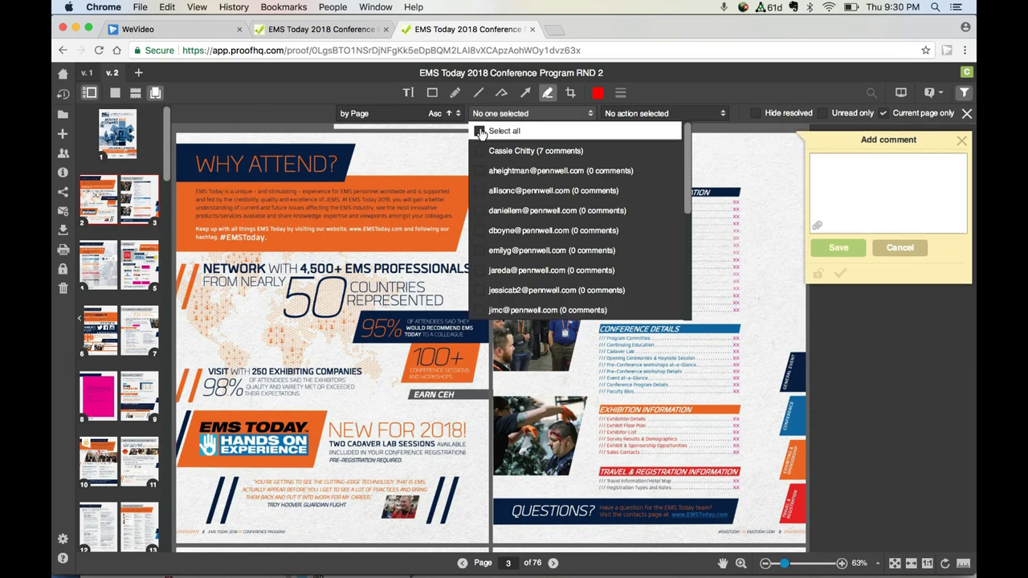
left_click(479, 231)
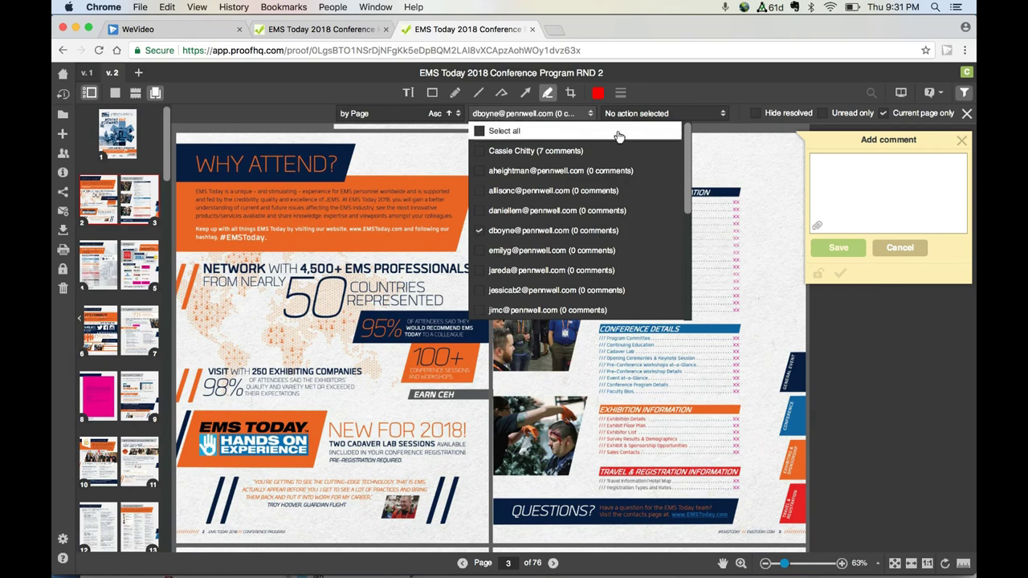
left_click(493, 232)
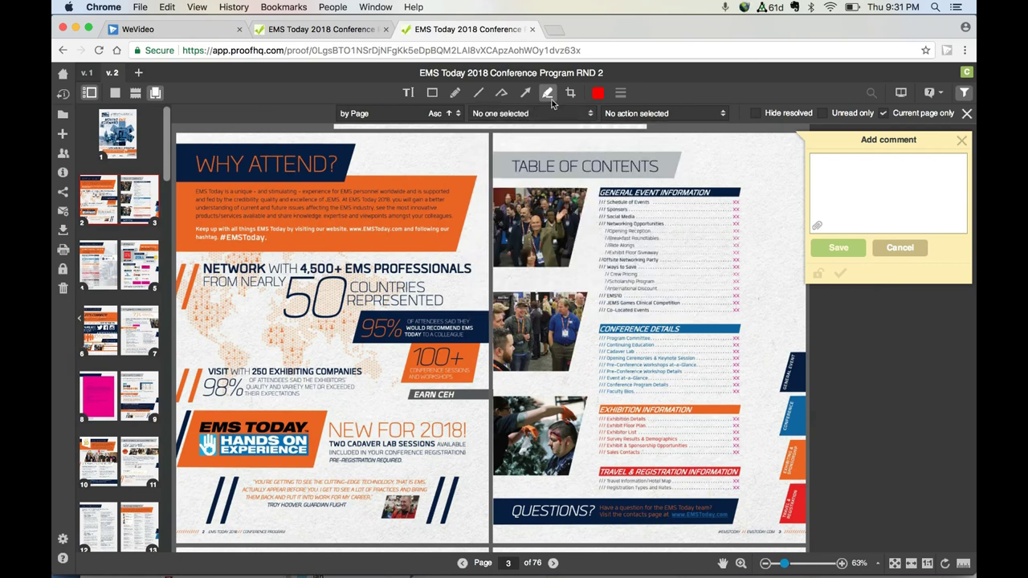
left_click(549, 123)
left_click(493, 232)
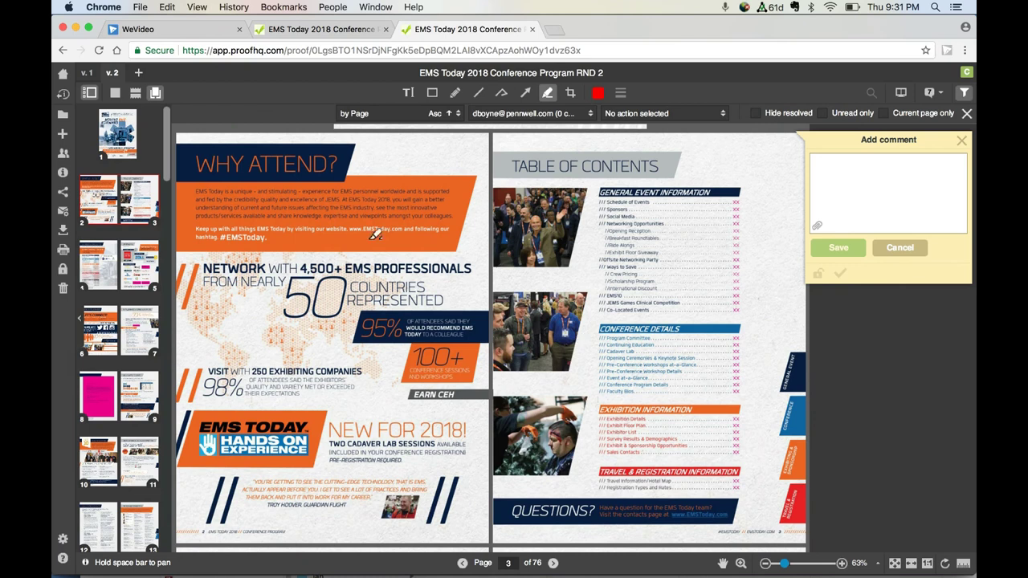
Step: Show the proof in single-page view and fit the table of contents page to the viewing area
left_click(116, 96)
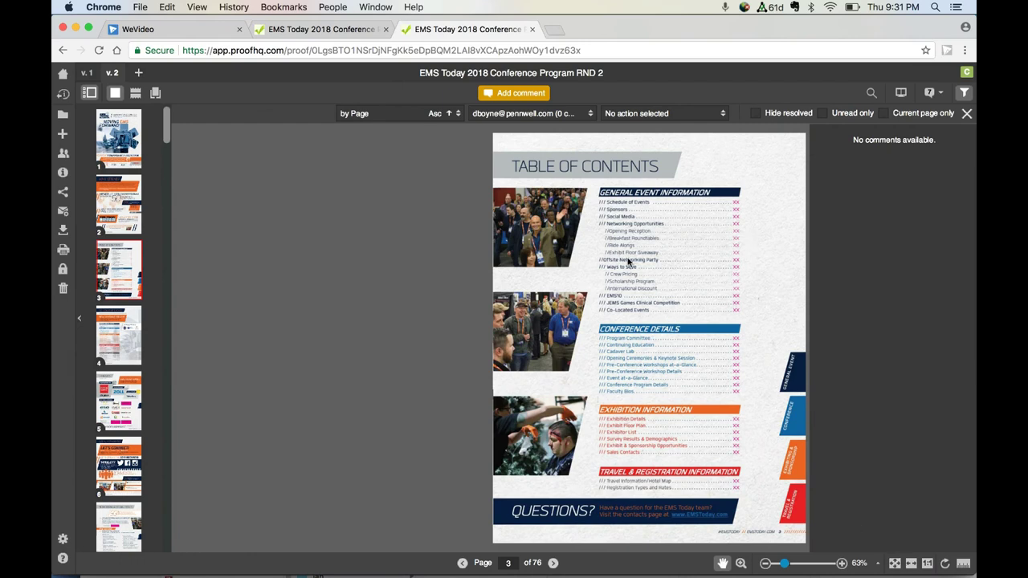
left_click(896, 566)
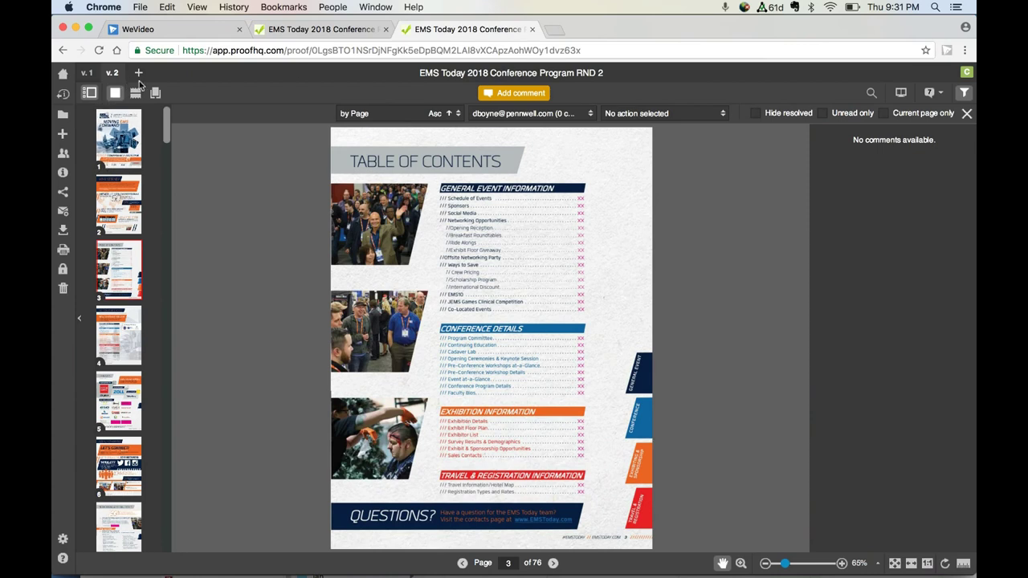
Step: Switch to the EMS Today 2018 Conference Program Brochure RND 1 proof, browse its comments, and hide the resolved ones
left_click(325, 31)
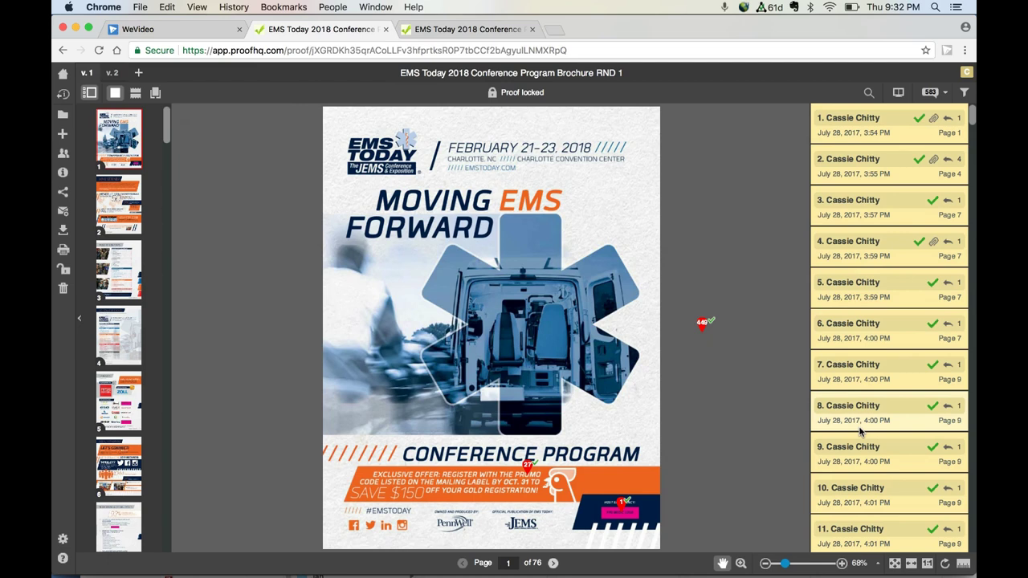
scroll(861, 432, "down", 20)
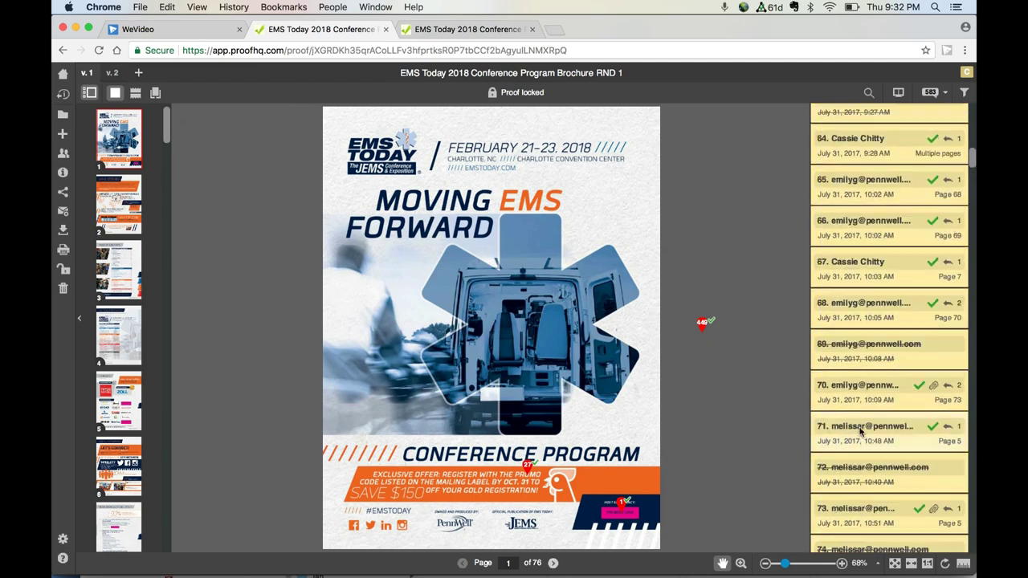
scroll(860, 431, "up", 20)
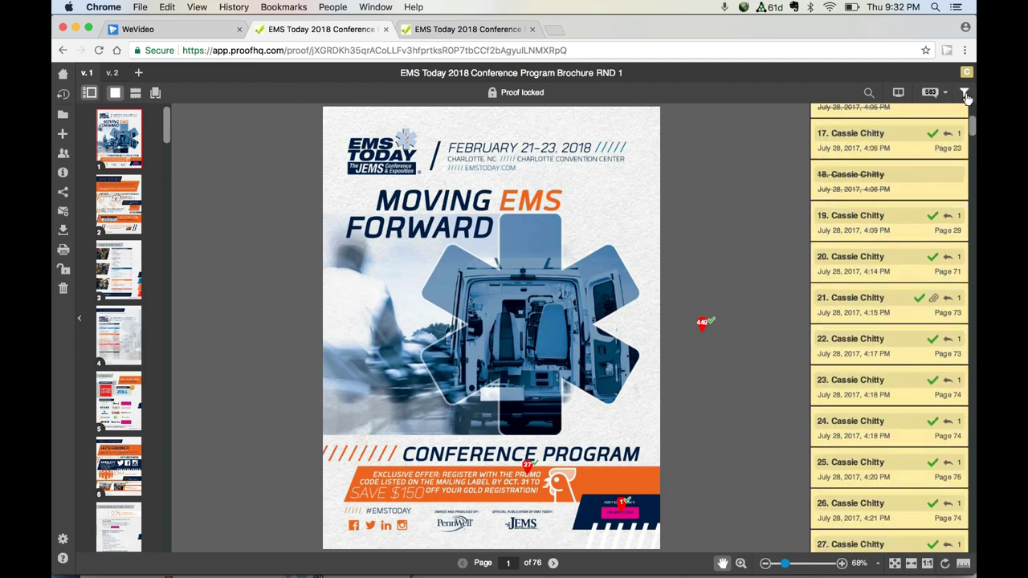
left_click(966, 94)
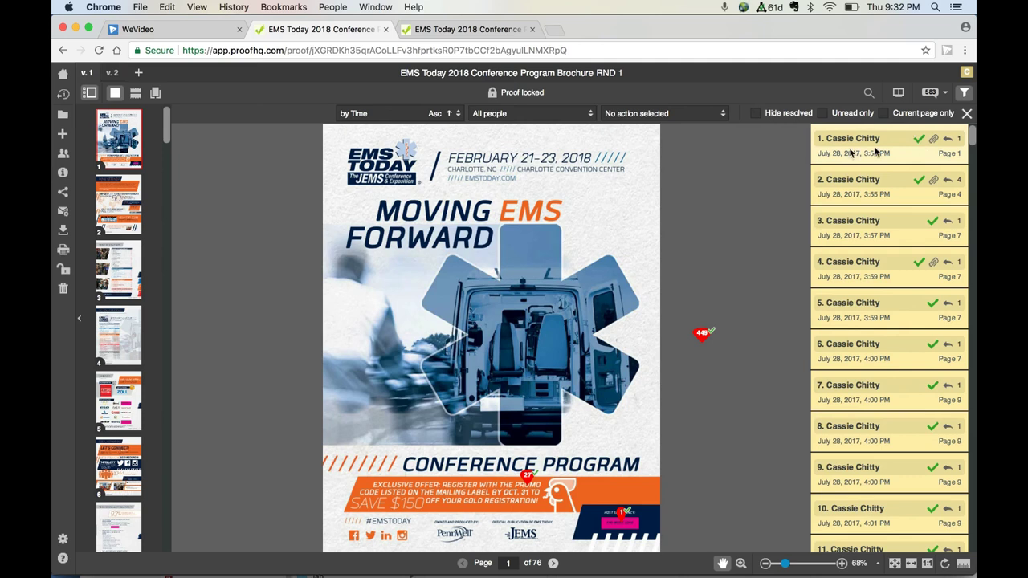
left_click(755, 118)
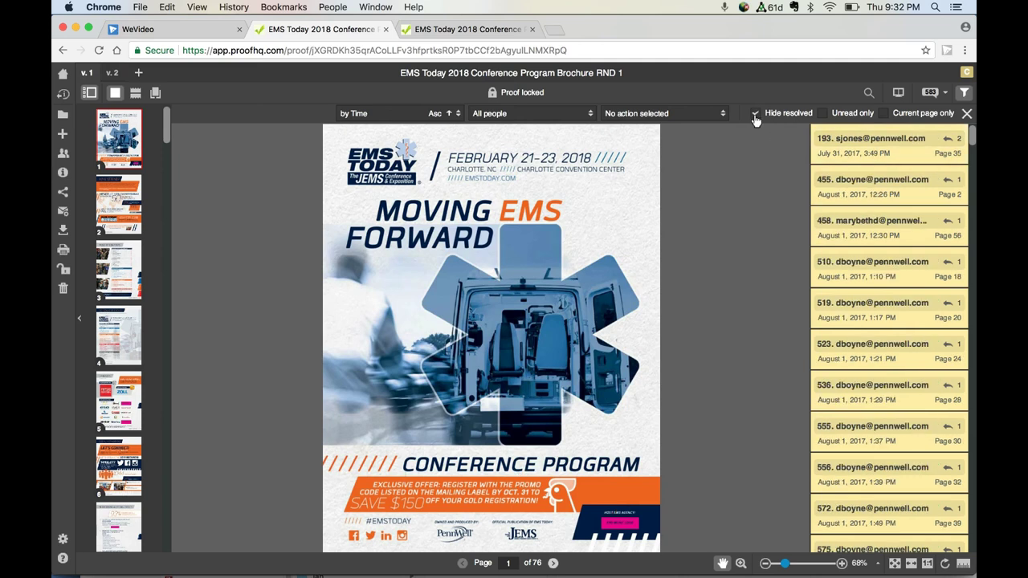
Step: Read the first unresolved comment on page 35 with its replies, and the following unresolved comment on page 2
left_click(883, 160)
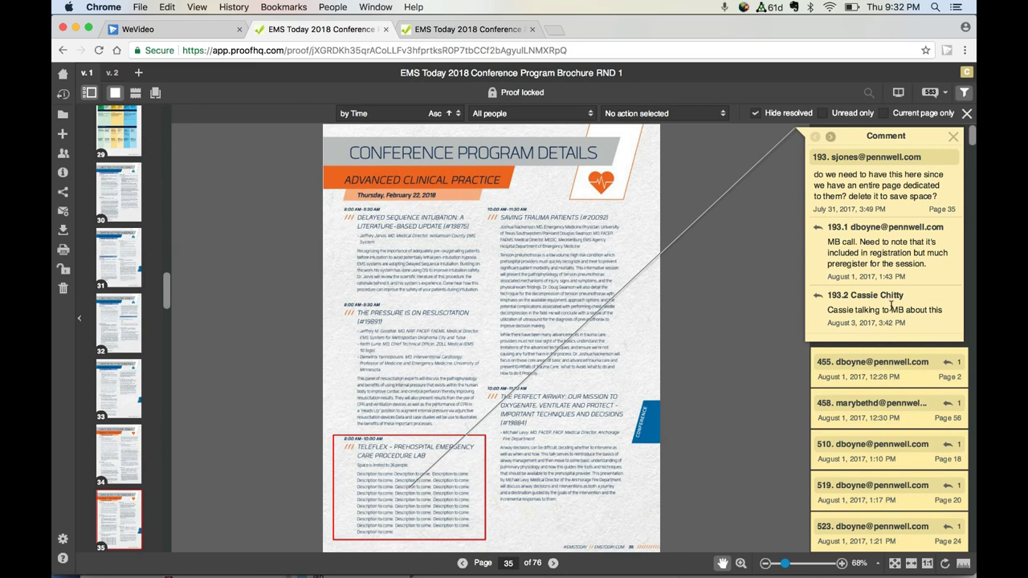
scroll(891, 306, "down", 5)
scroll(891, 305, "up", 5)
left_click(903, 379)
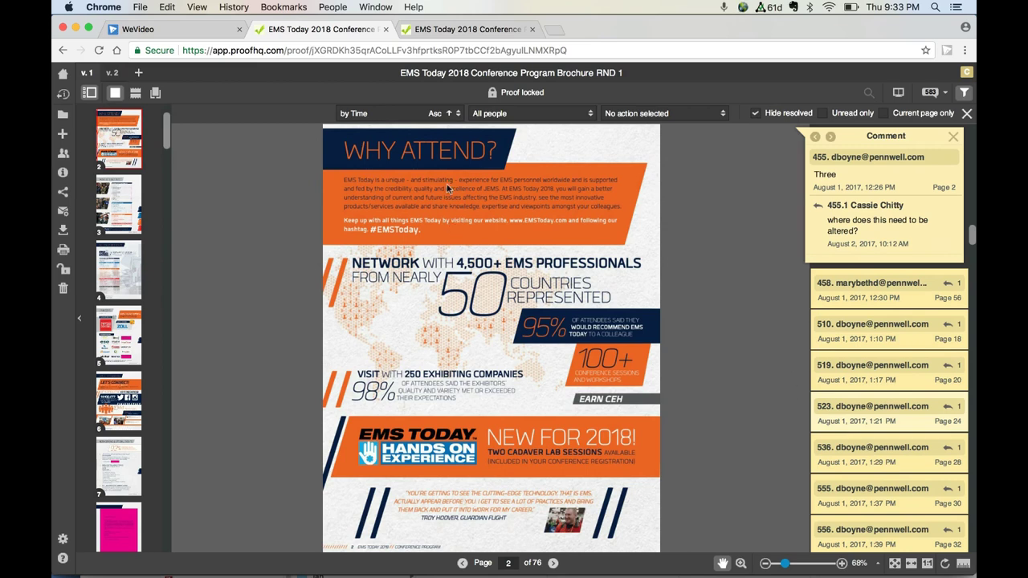
Step: Return to the Conference Program RND 2 proof, go to its cover page, and compare it side by side with RND 1
left_click(458, 31)
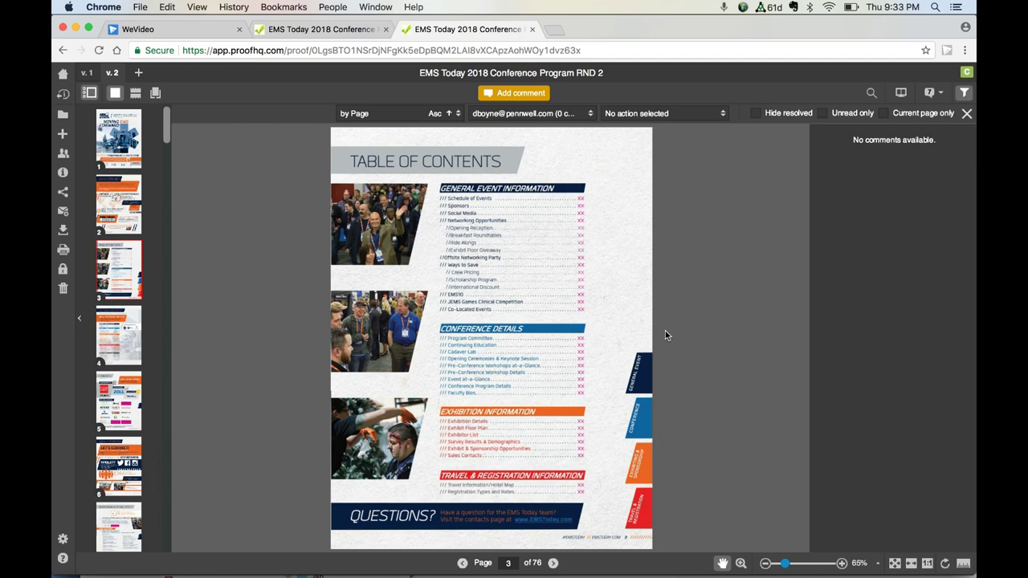
left_click(129, 143)
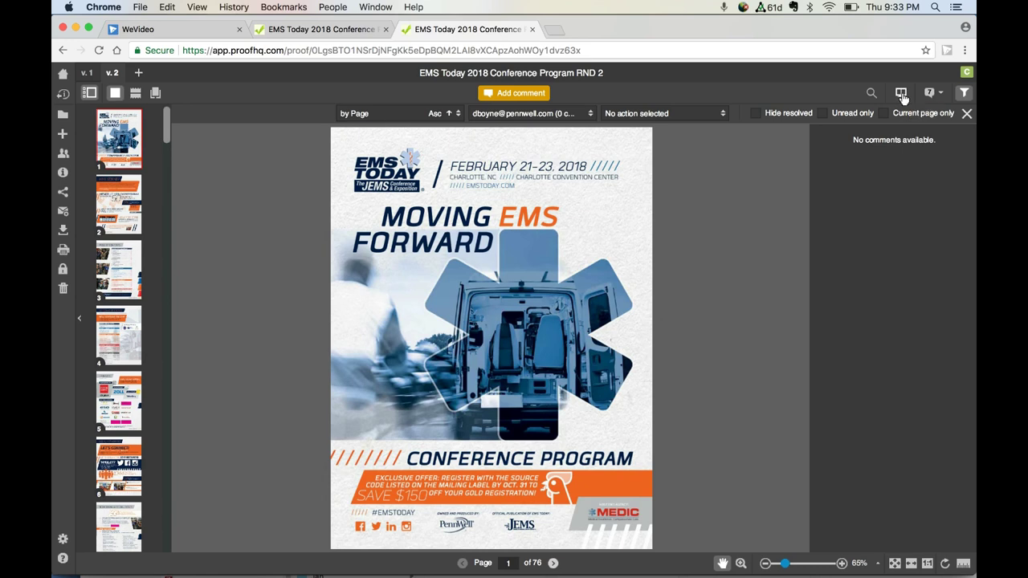
left_click(902, 93)
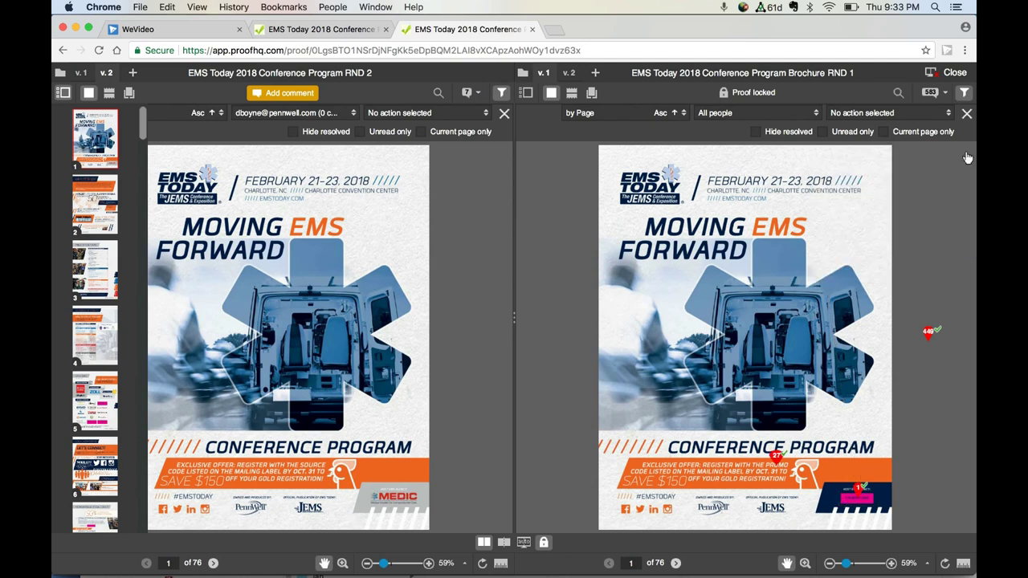
Step: Limit the RND 1 comments to the current page only, and compare pages 2 and 3 of both versions
left_click(963, 155)
left_click(885, 134)
left_click(111, 216)
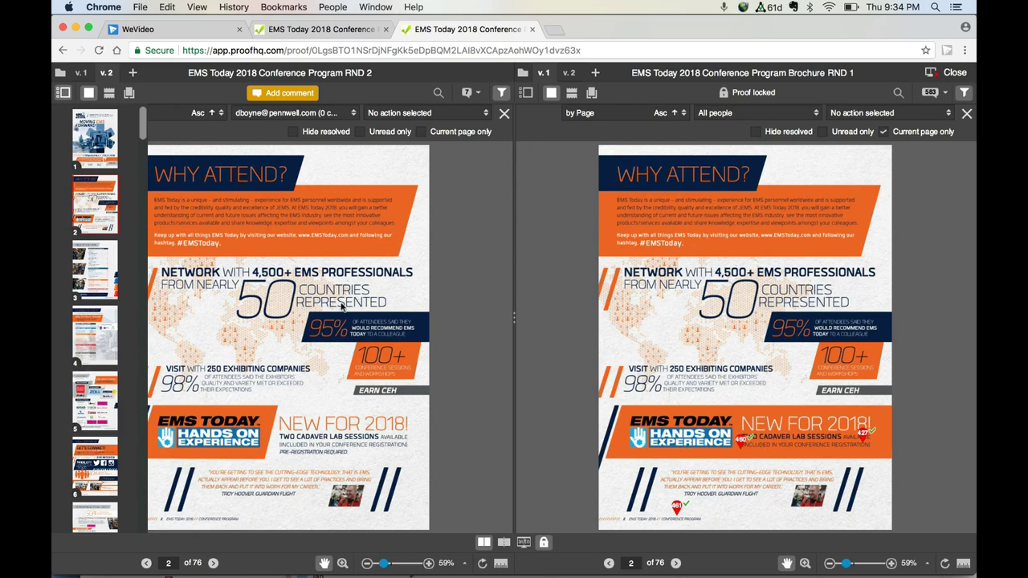
left_click(94, 279)
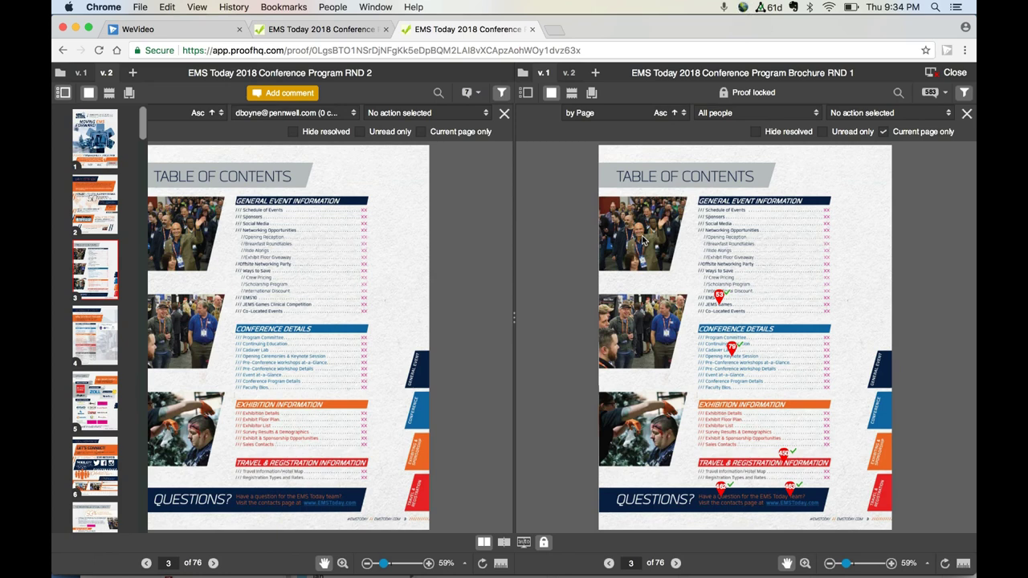
Step: Try text markup on the "GENERAL EVENT INFORMATION" heading in RND 2 with "Do we really want ti to say General??", delete the markup, and cancel
left_click(283, 94)
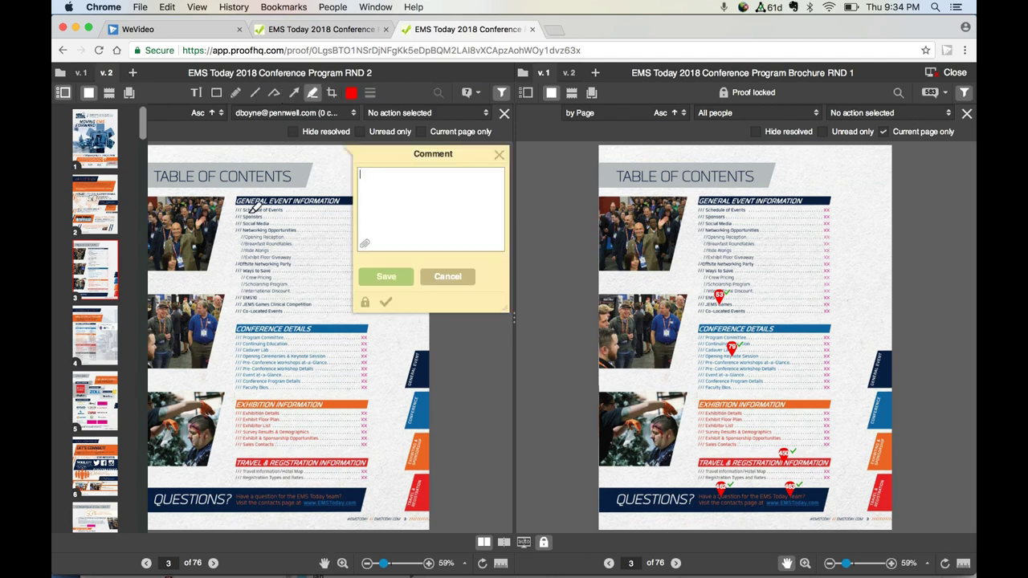
left_click(196, 92)
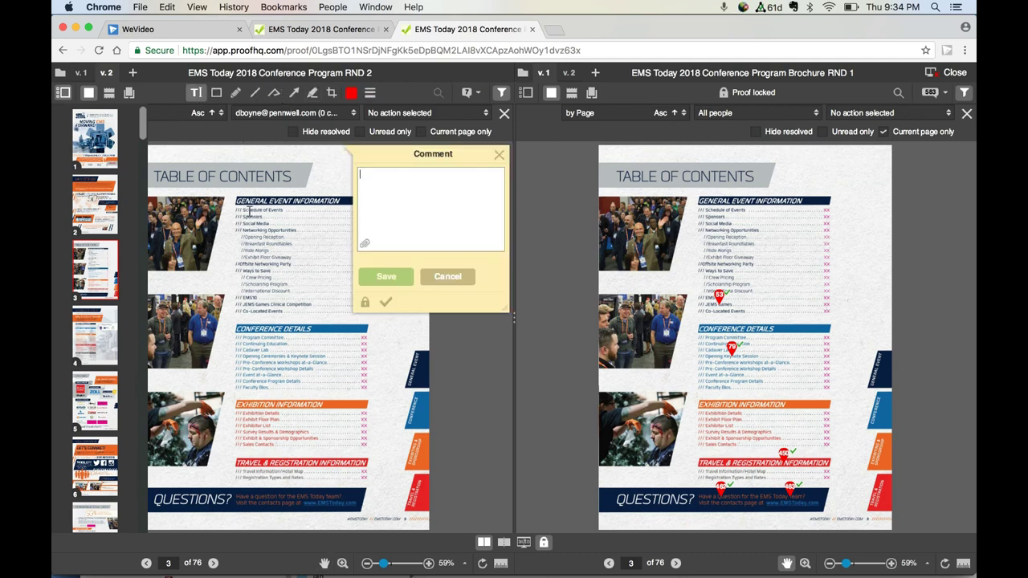
left_click_drag(236, 200, 344, 201)
type("Do we really want ti to say General??")
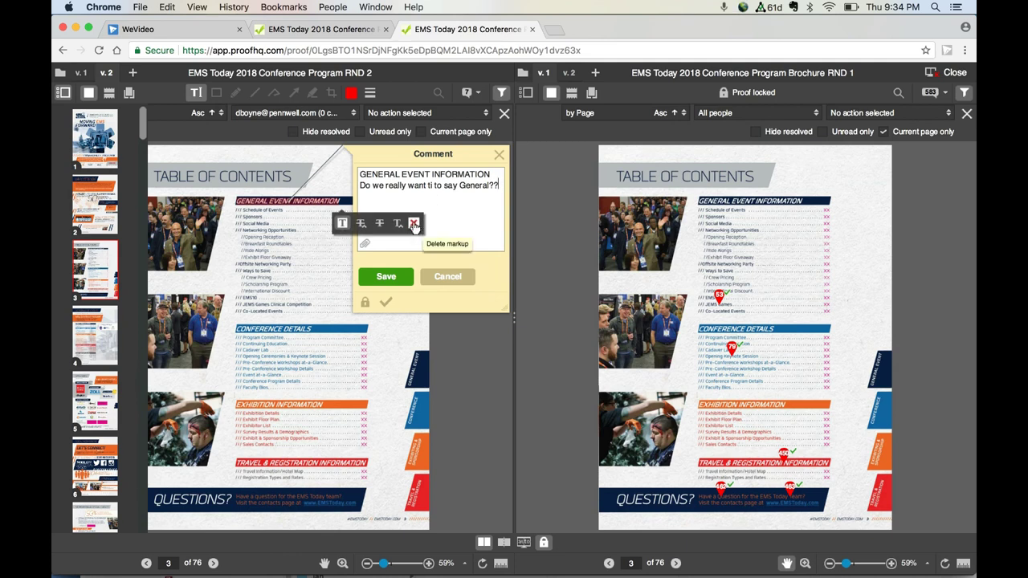
left_click(414, 224)
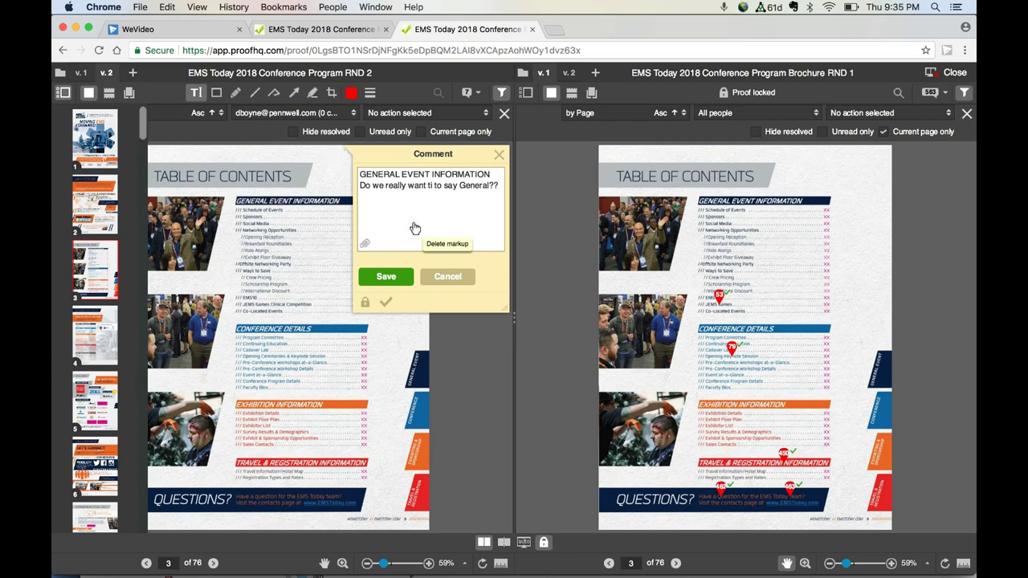
left_click(450, 280)
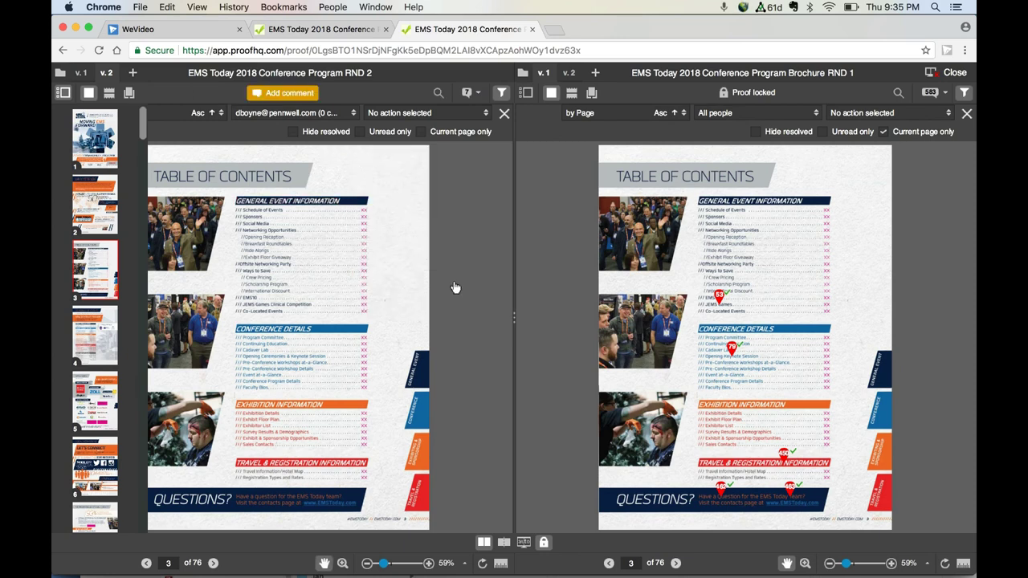